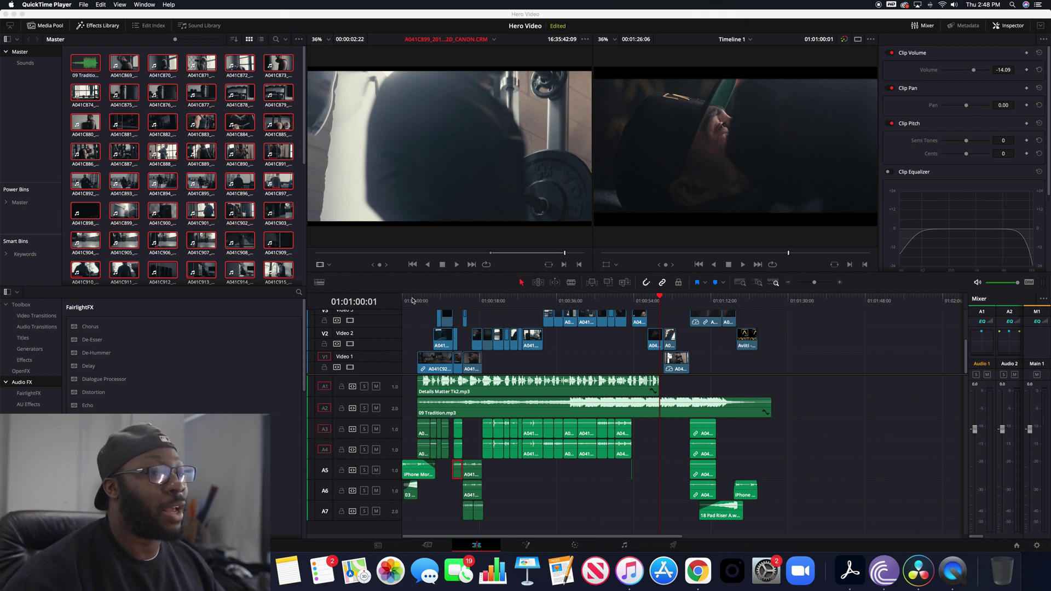
- Return the playhead to the start of Timeline 1 and play the opening seconds
drag(412, 300, 405, 300)
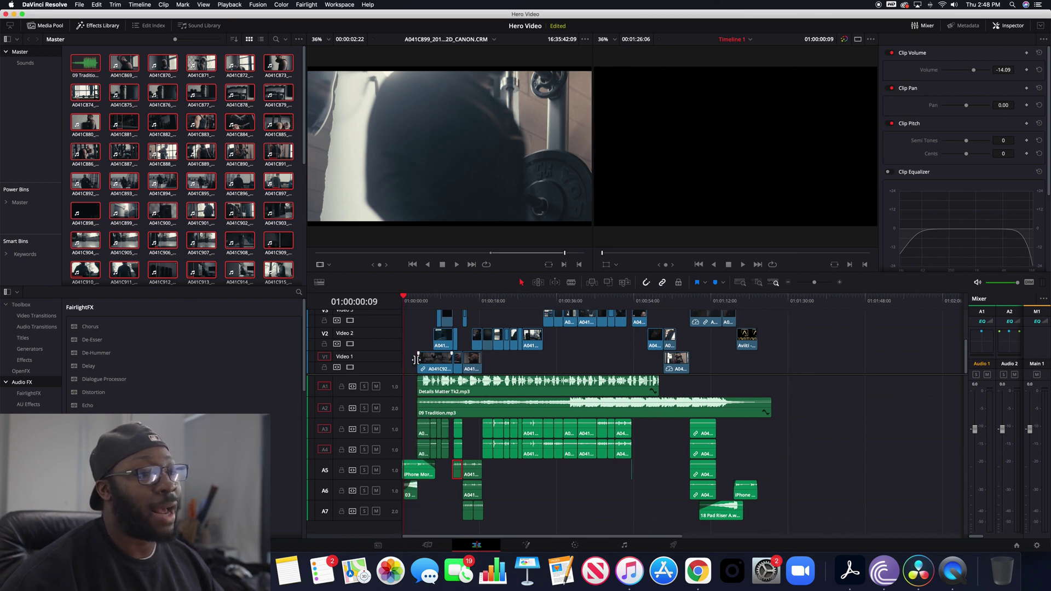
drag(405, 298, 402, 299)
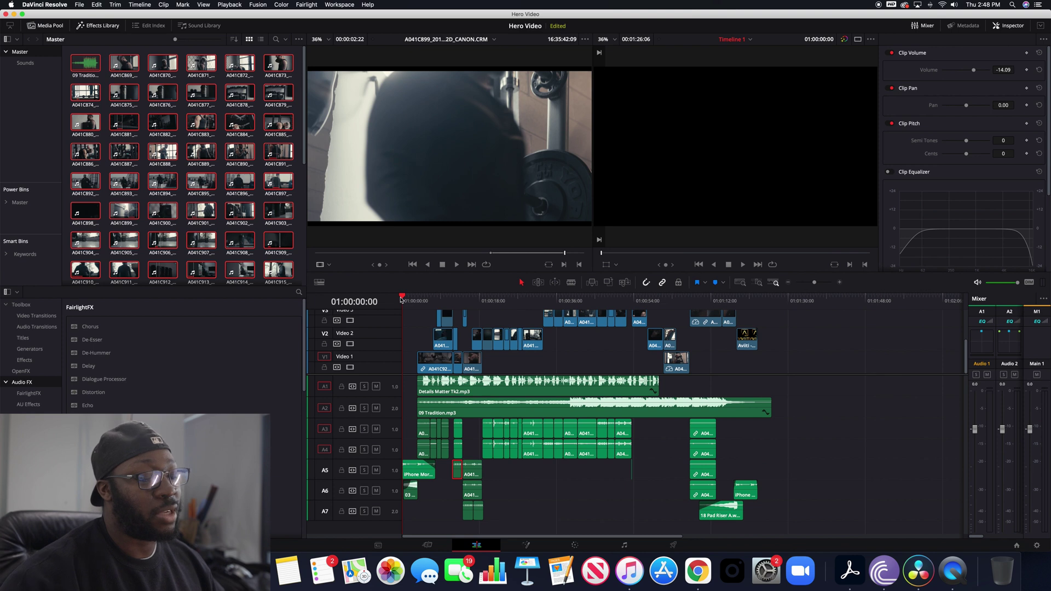
key(space)
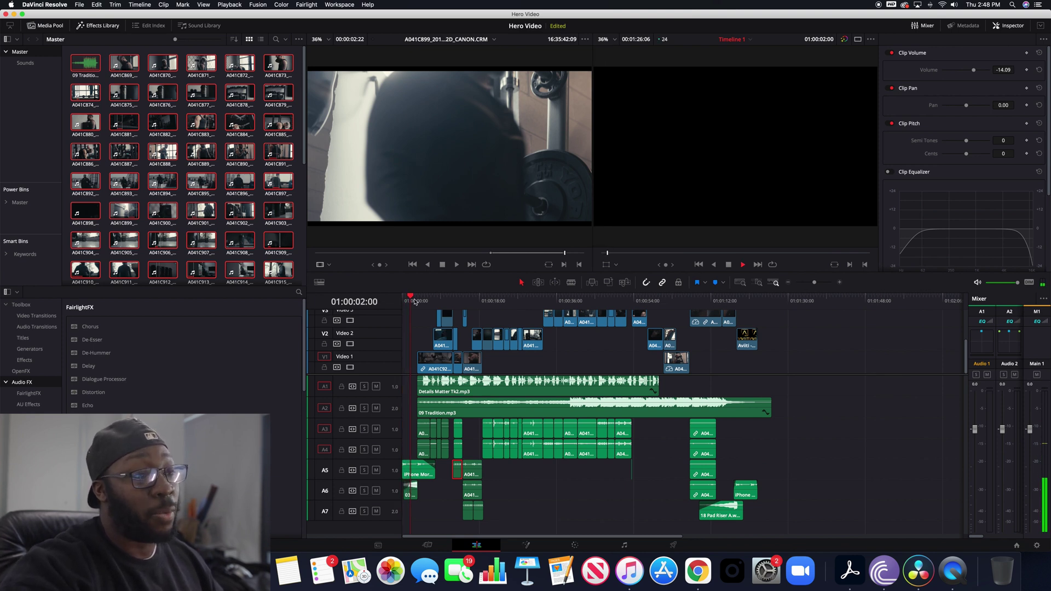
key(space)
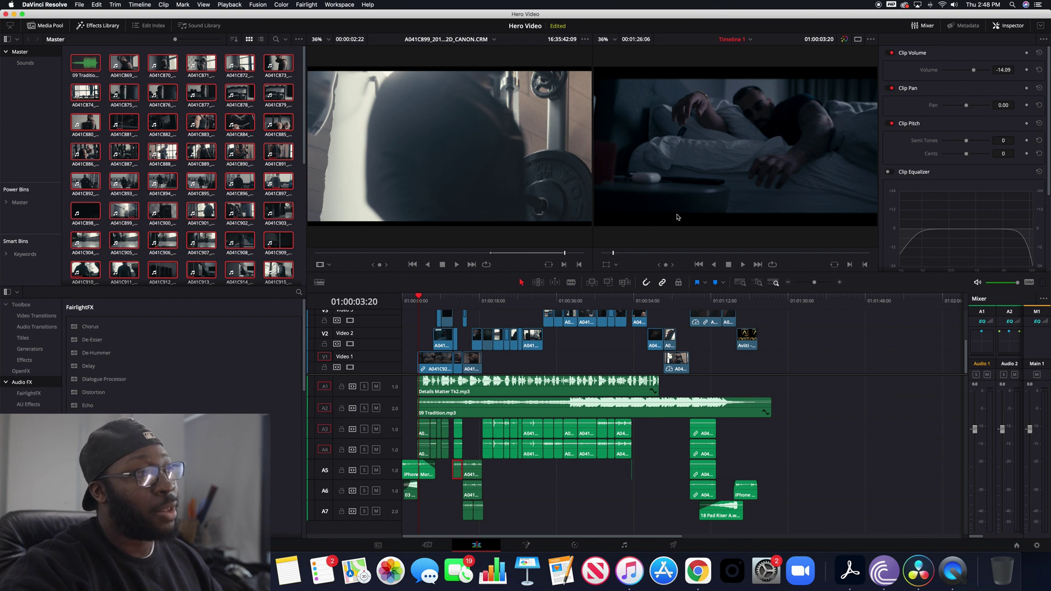
- Review the bedroom and desk scenes, playing the desk shots up to about 01:00:18:00
click(425, 298)
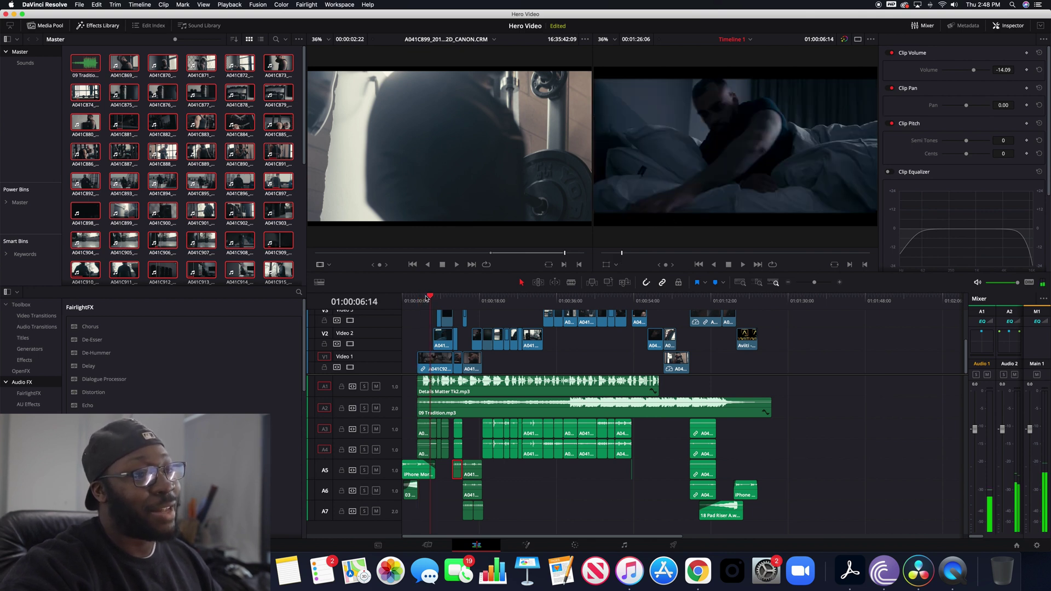
click(468, 301)
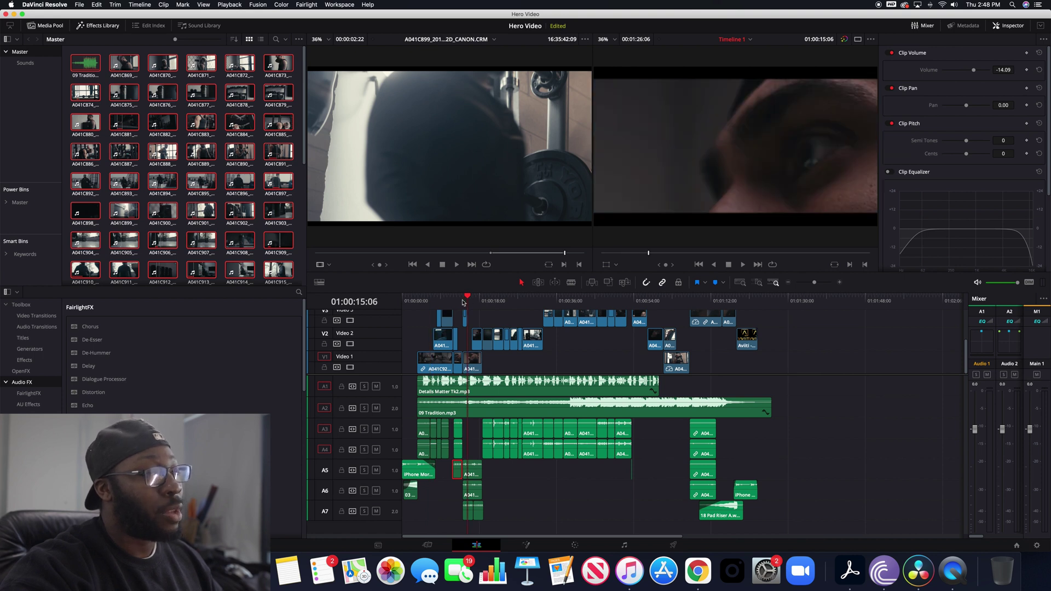
drag(462, 302, 455, 300)
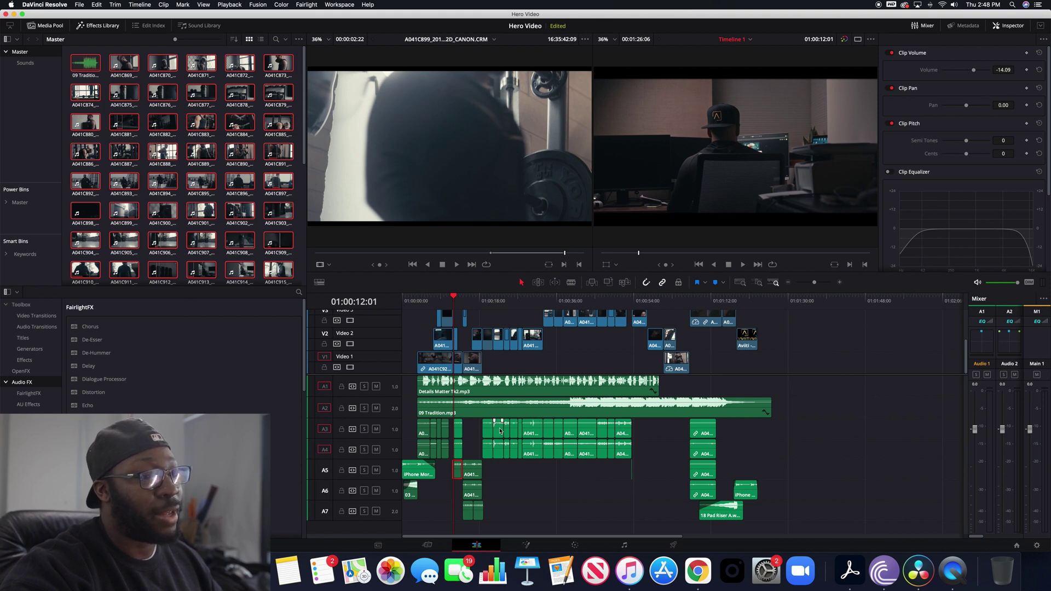
mouse_move(452, 300)
mouse_down()
mouse_move(468, 300)
mouse_move(459, 301)
mouse_up()
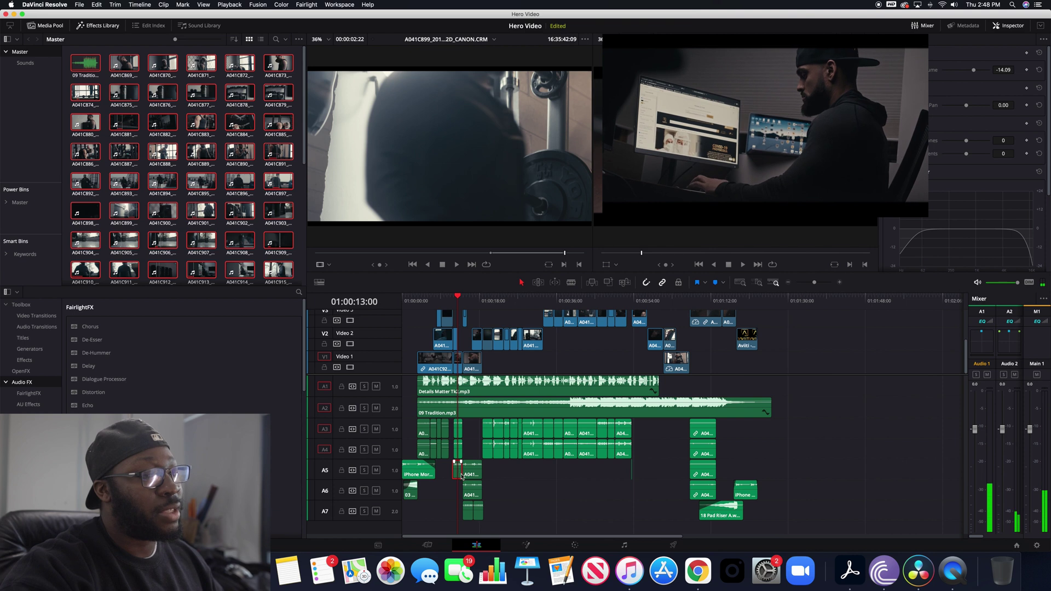
key(space)
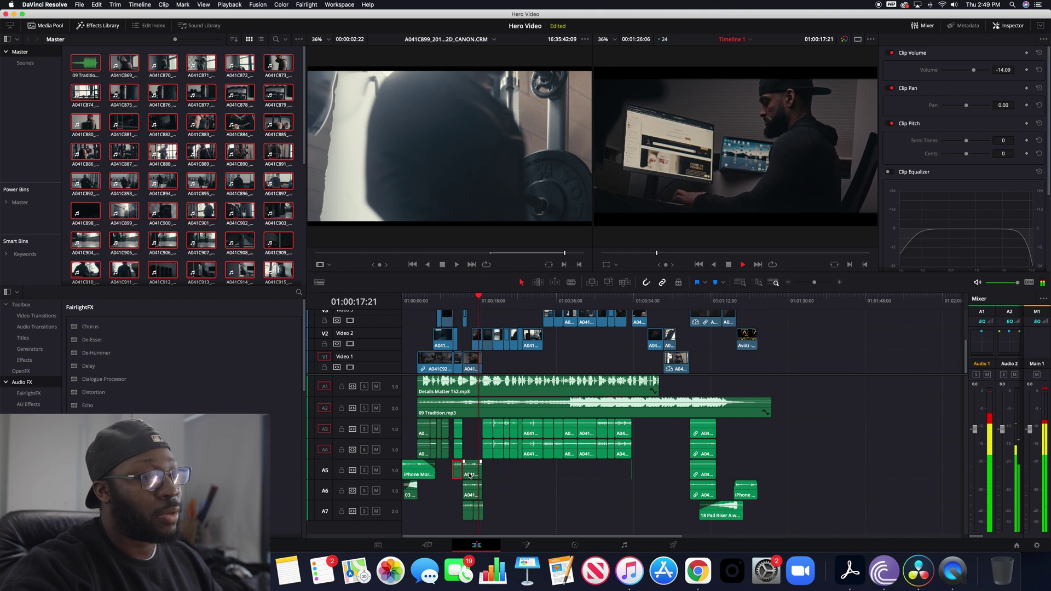
key(space)
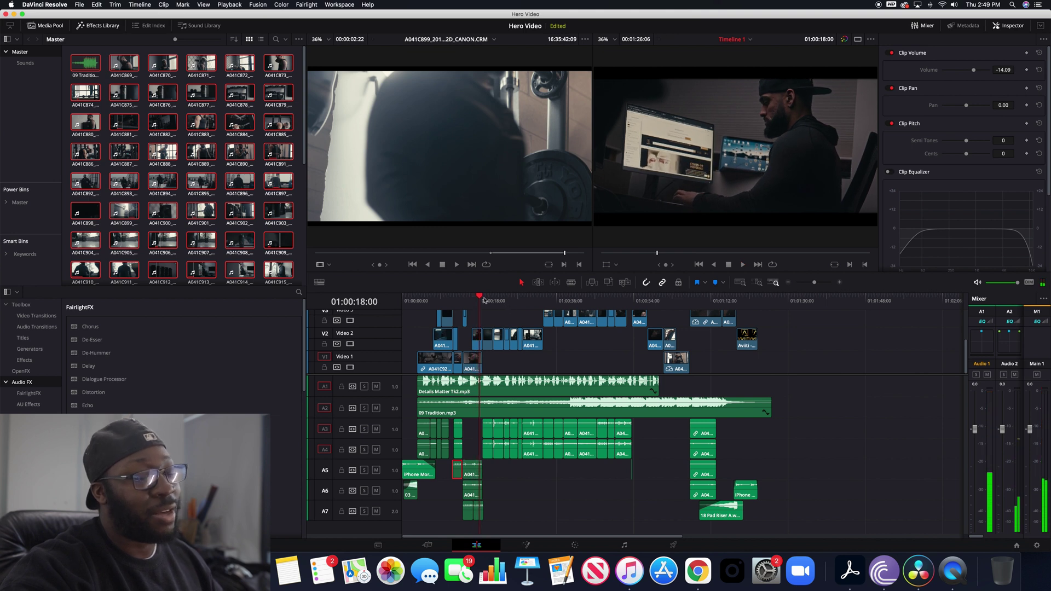
- Inspect the audio clips on track A5 beneath the desk scene and revisit that scene at about 01:00:16:14
click(475, 469)
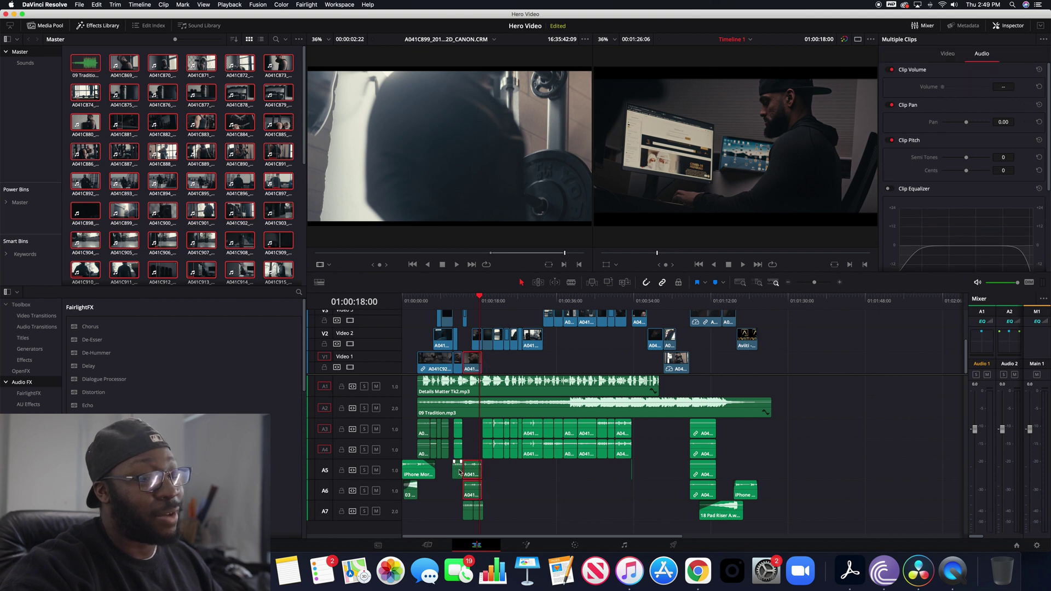
click(459, 471)
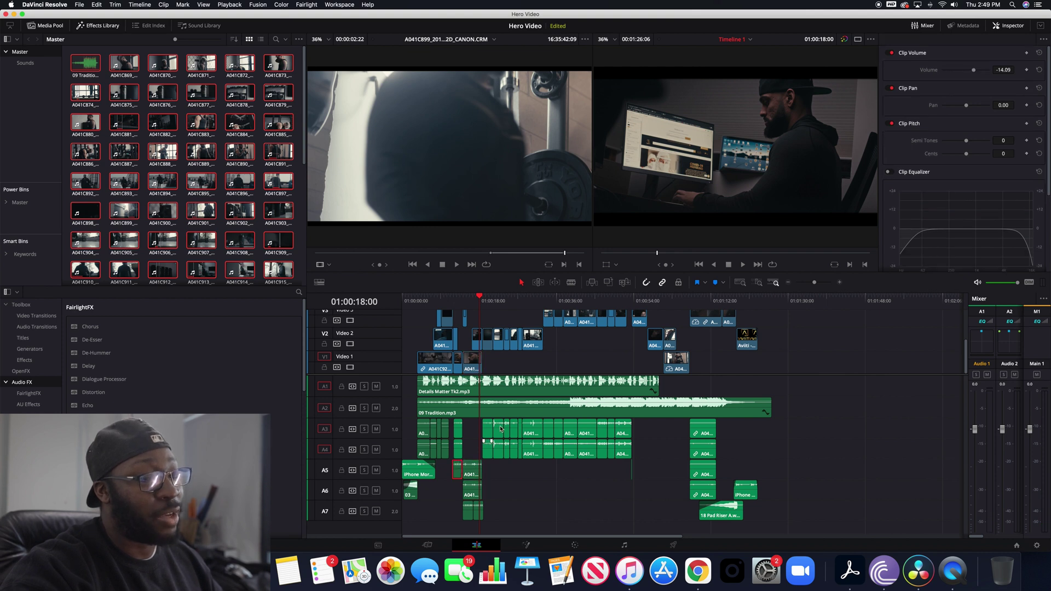
click(474, 300)
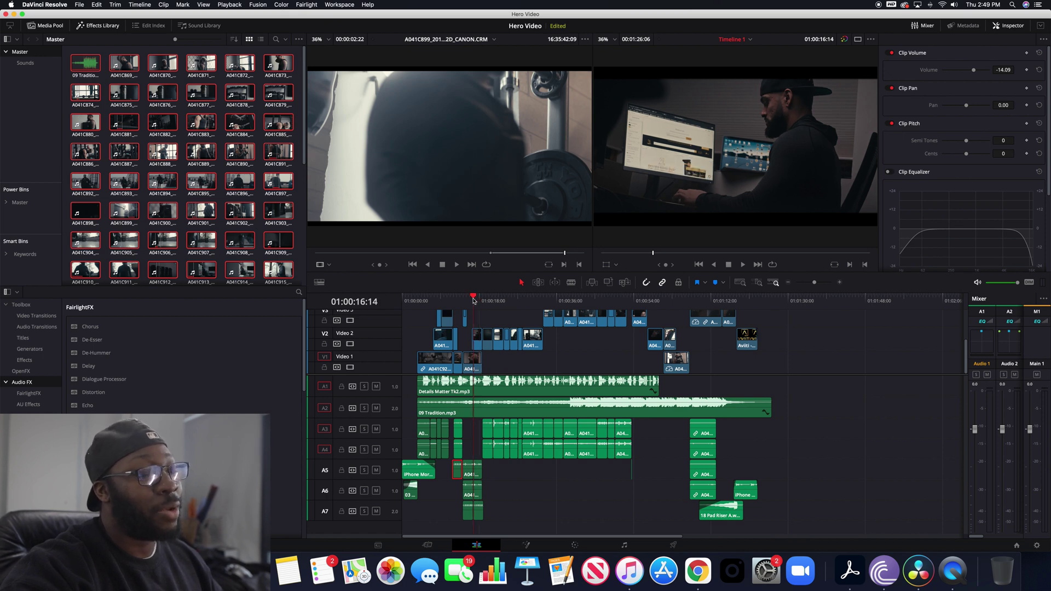
- Review the window shot from about 01:00:30:01 through the cut to the outdoor walking shot, and select that Video 3 clip
click(530, 299)
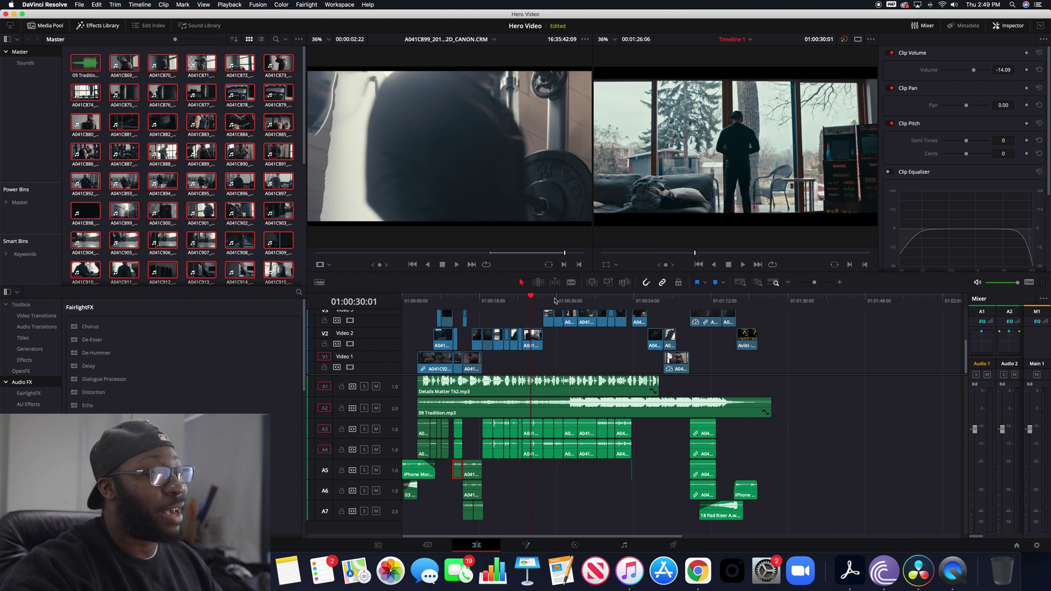
scroll(568, 334, up, 2)
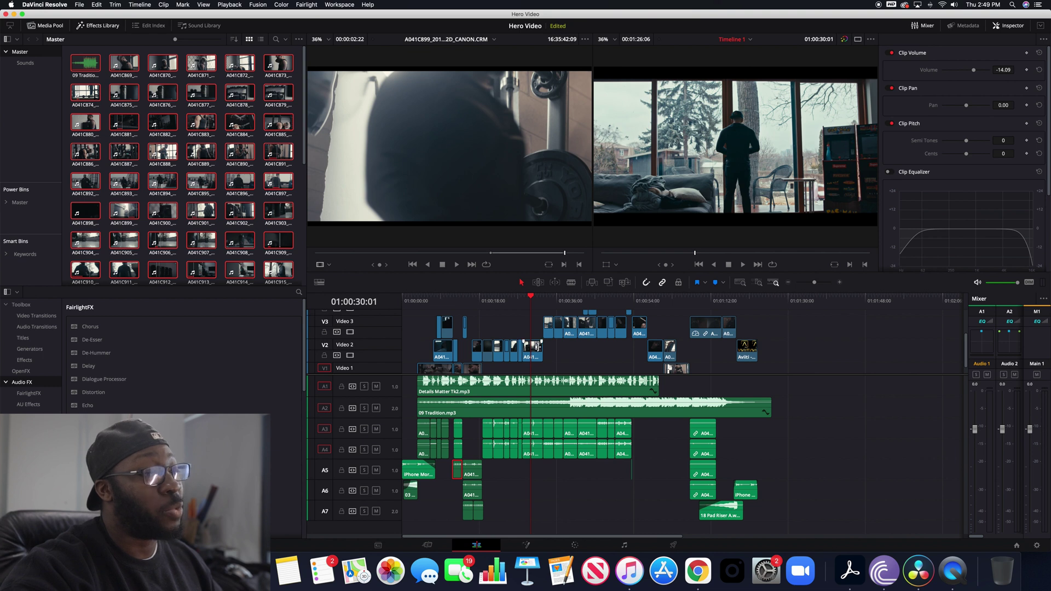
drag(548, 306, 535, 302)
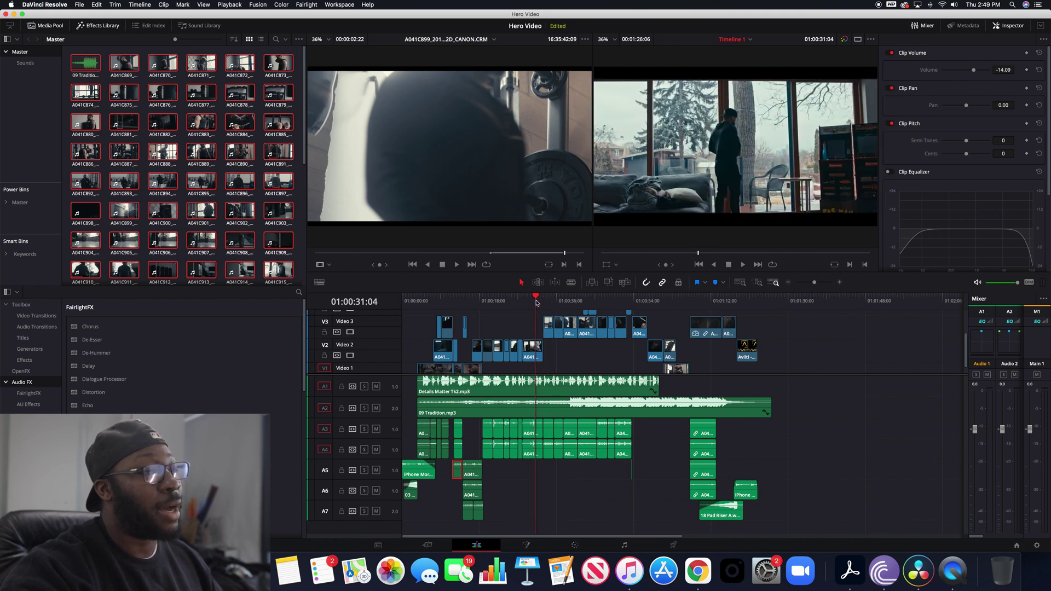
scroll(545, 305, right, 2)
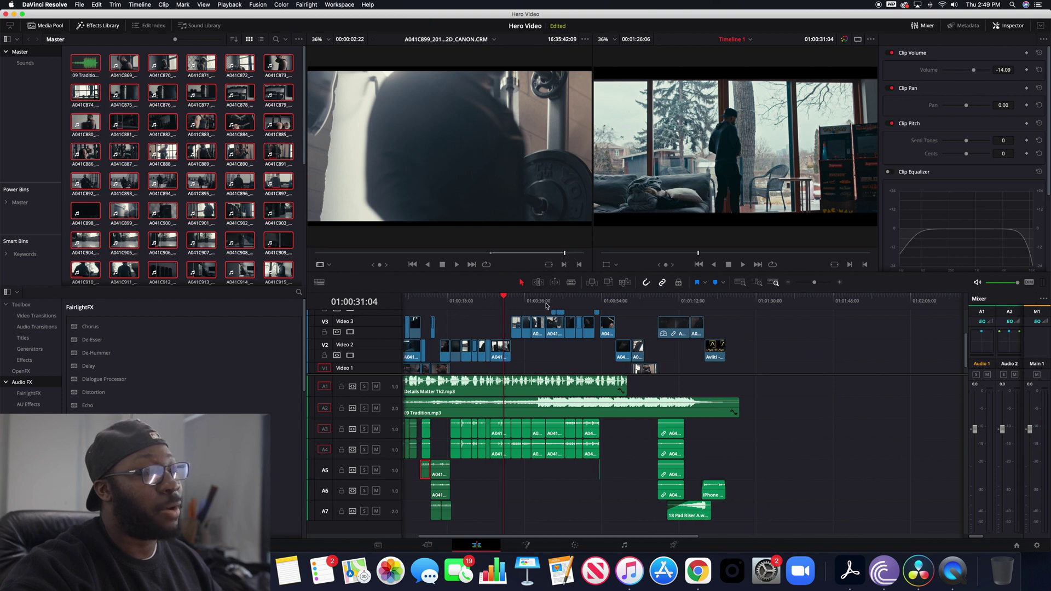
scroll(546, 305, left, 2)
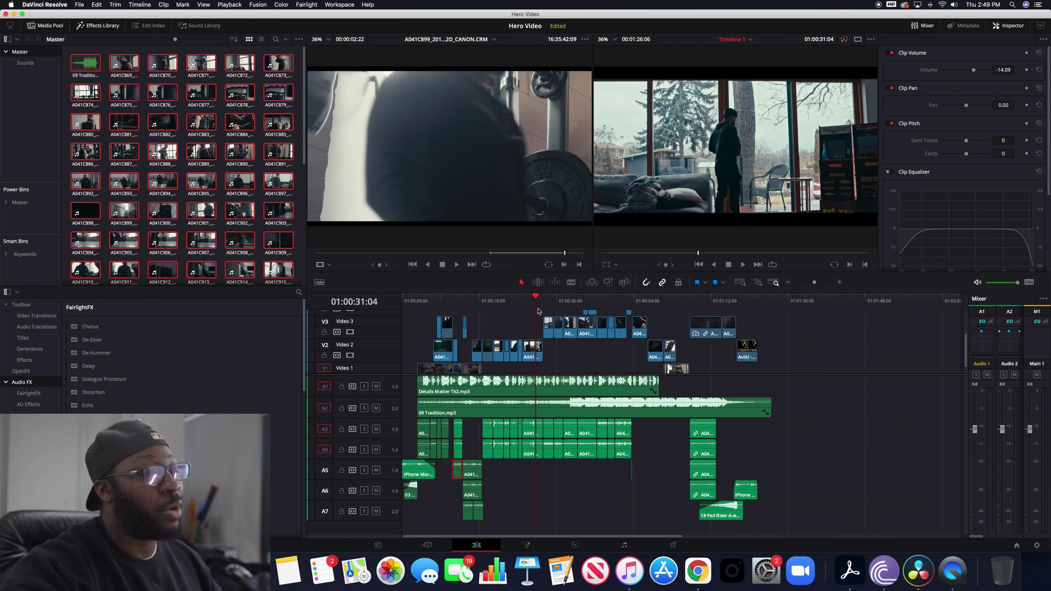
mouse_move(535, 302)
mouse_down()
mouse_move(521, 301)
mouse_move(533, 299)
mouse_up()
key(space)
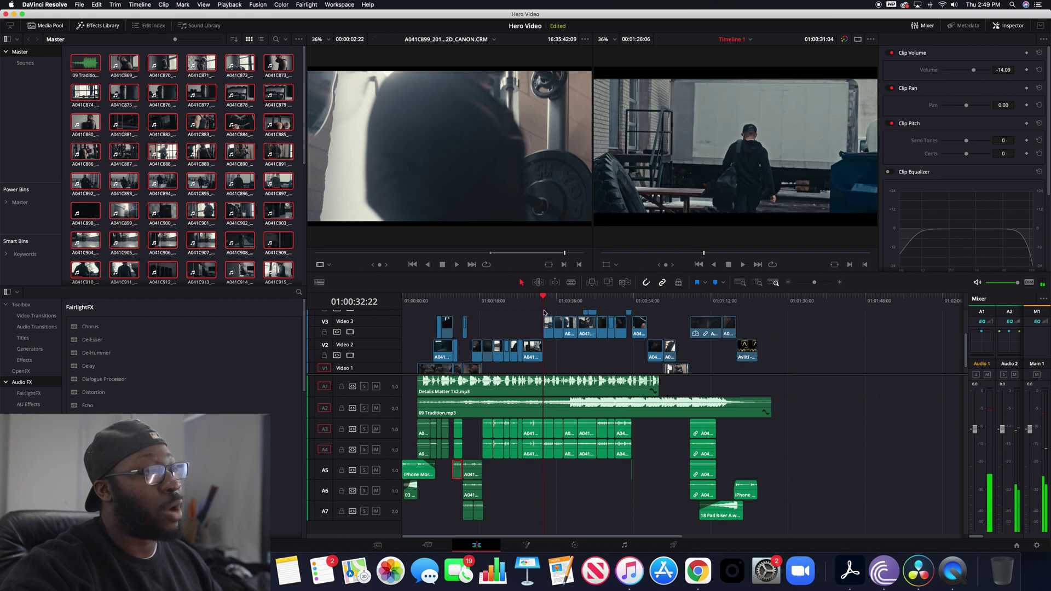
key(shift+v)
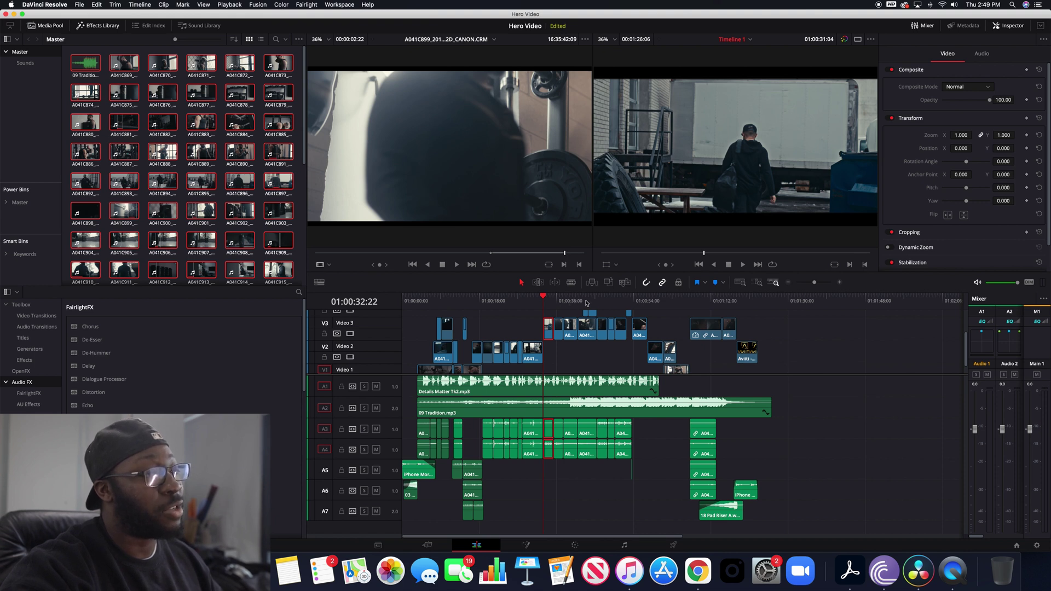
- Review the gym and close-up shots between about 01:00:49:16 and 01:01:09:06
click(615, 299)
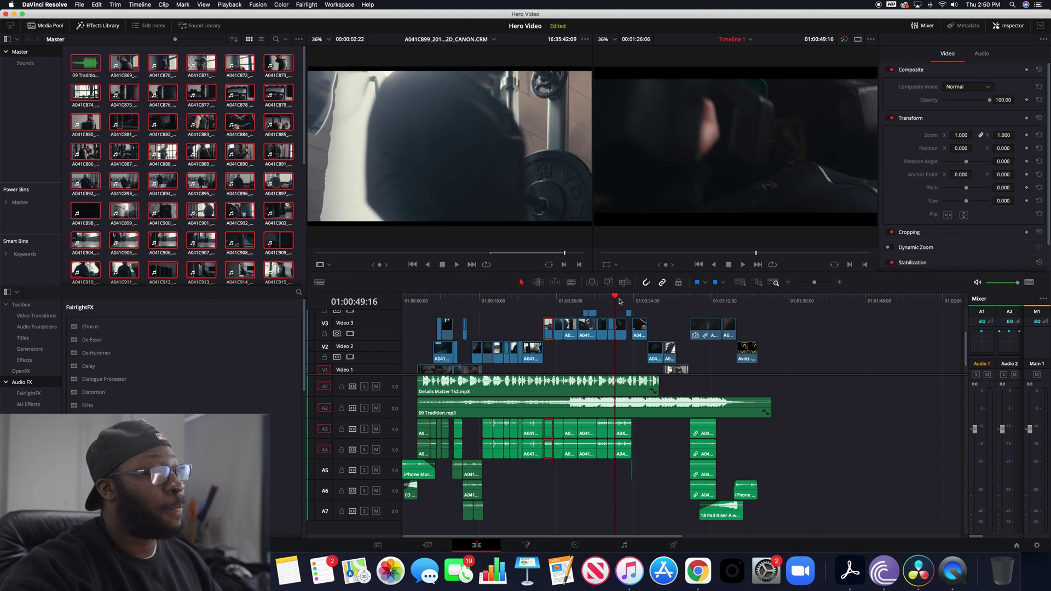
drag(621, 301, 619, 302)
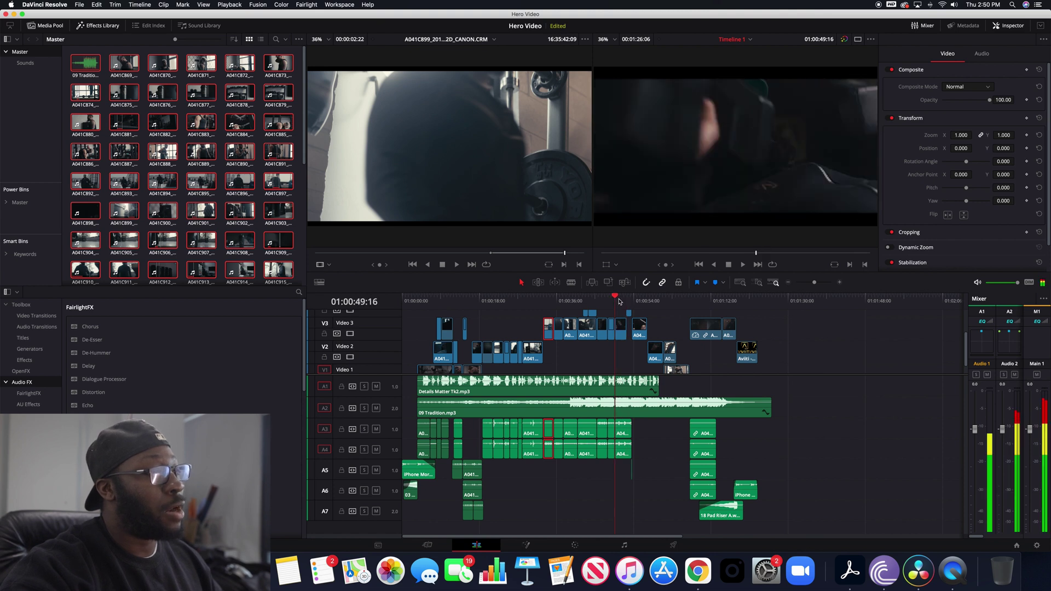
click(632, 300)
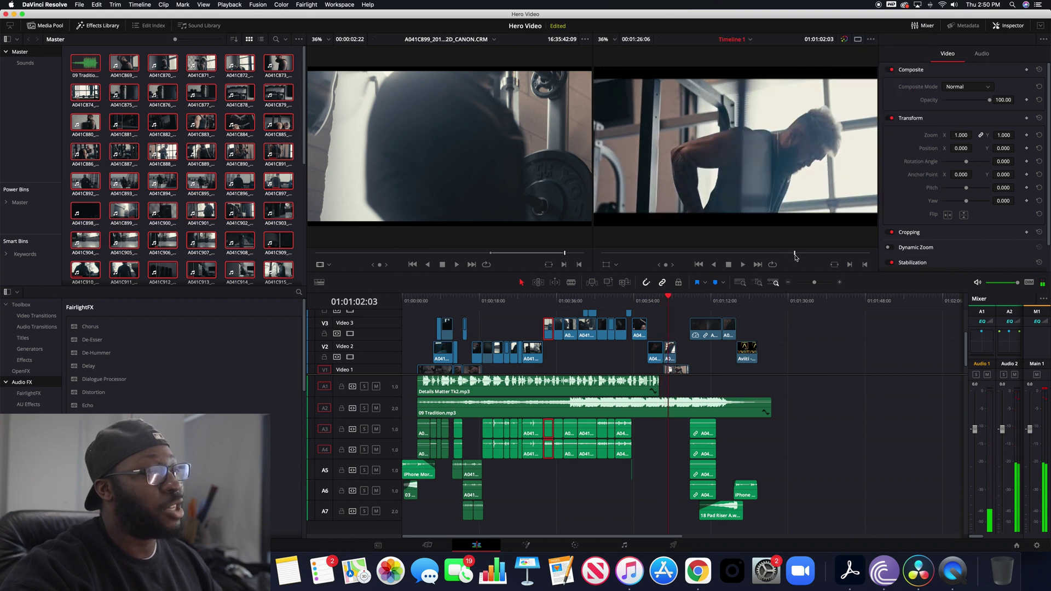
click(690, 305)
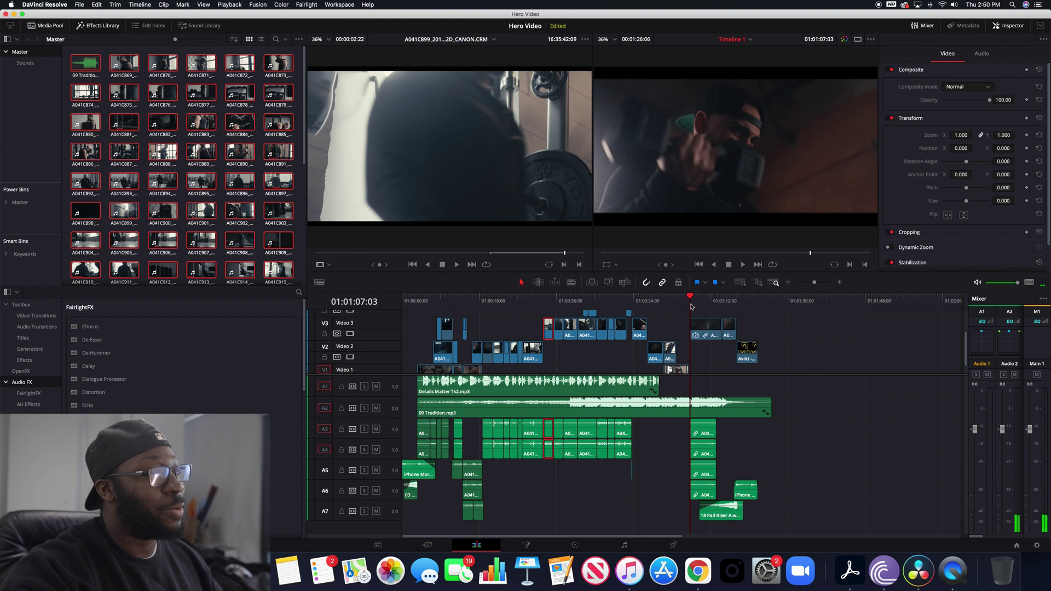
click(698, 307)
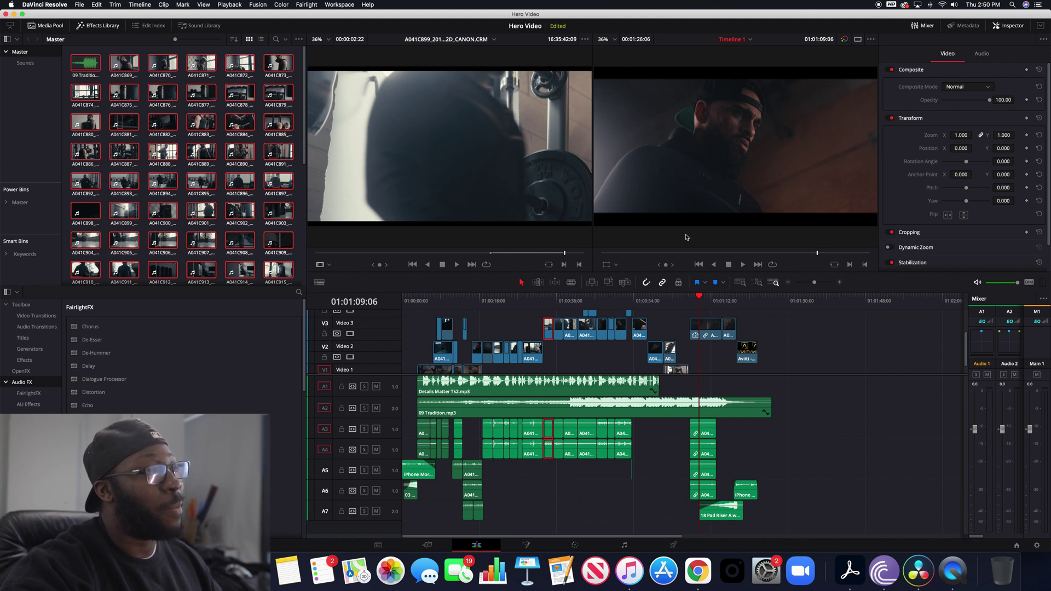
- Play the closing seated shot from about 01:01:14:15 into the AVIITI logo, and replay its ending up to the logo cut
click(727, 303)
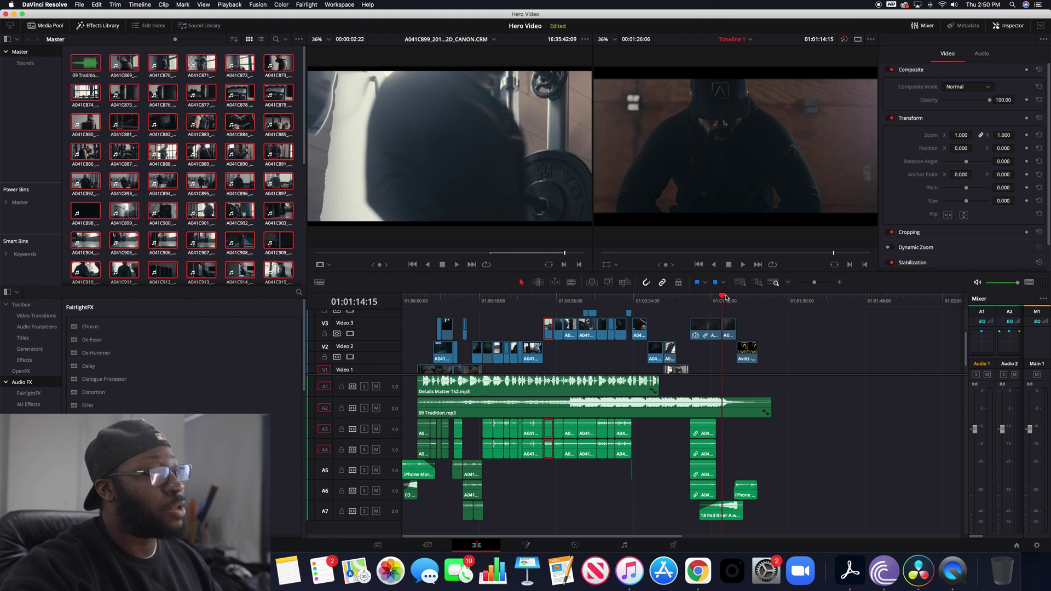
key(space)
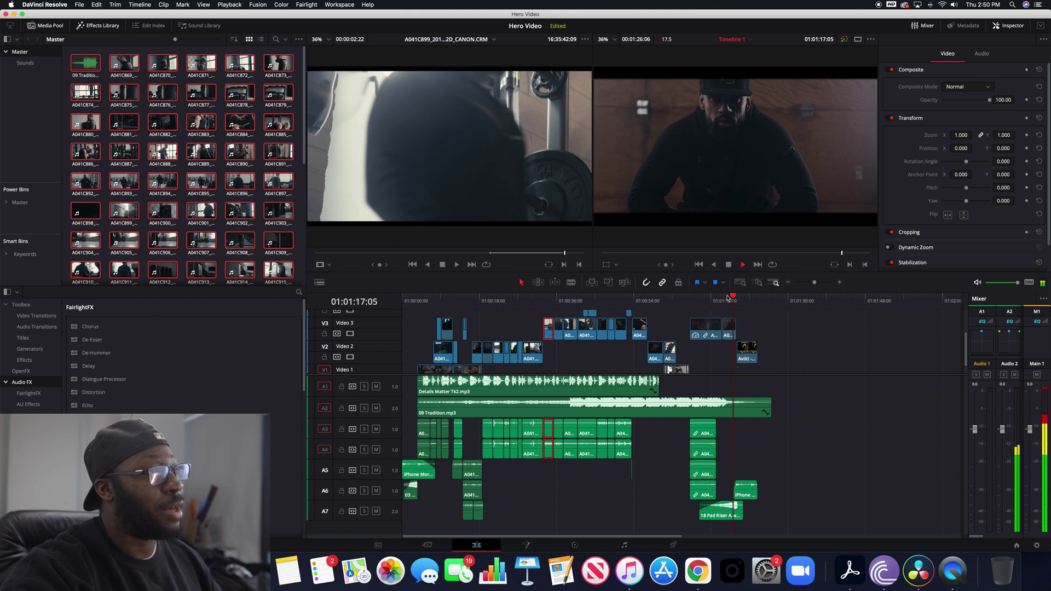
key(space)
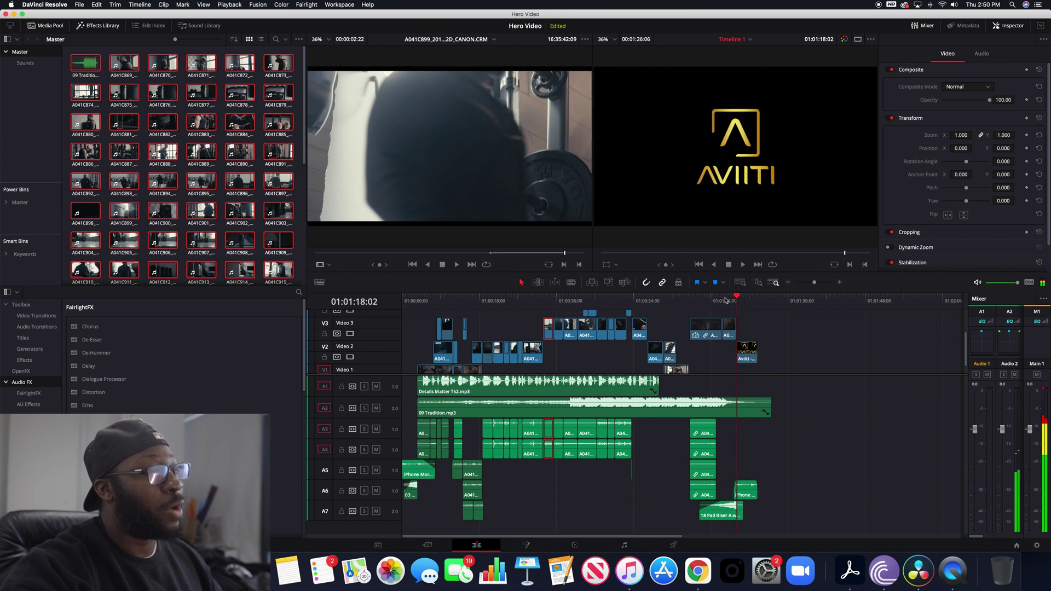
click(725, 300)
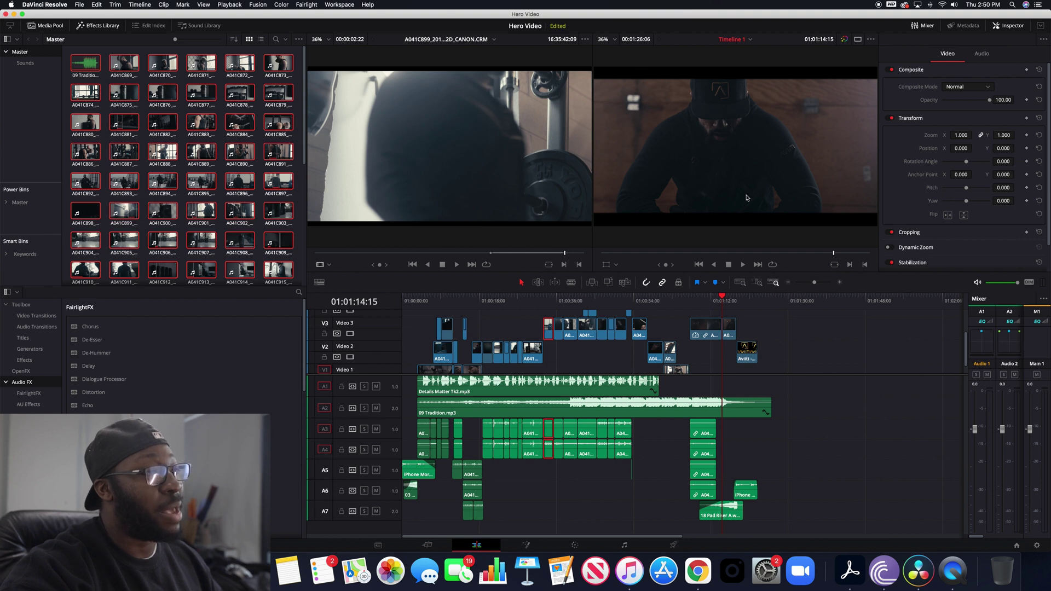
key(space)
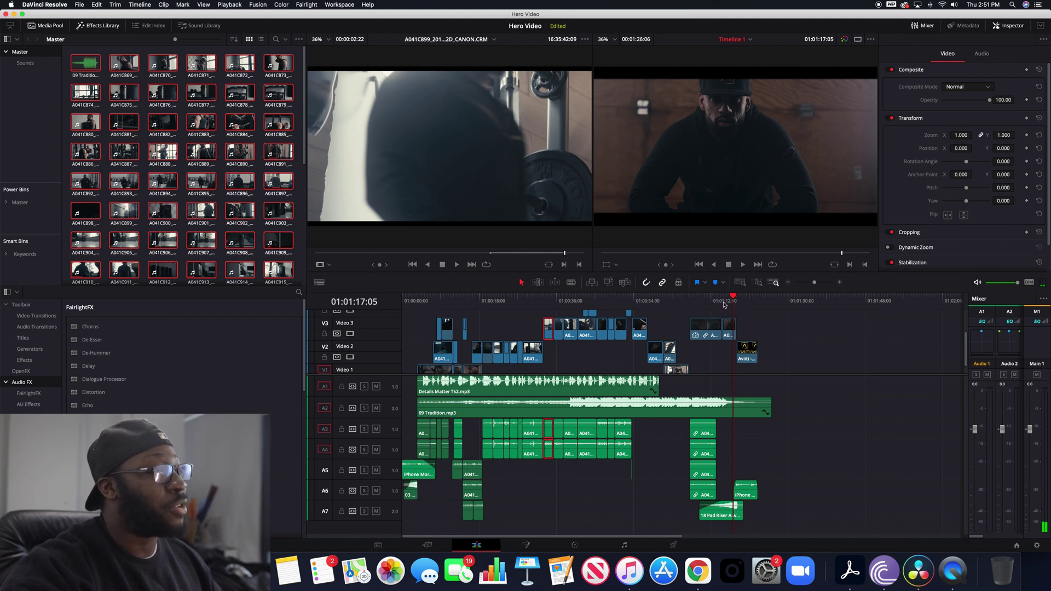
click(732, 302)
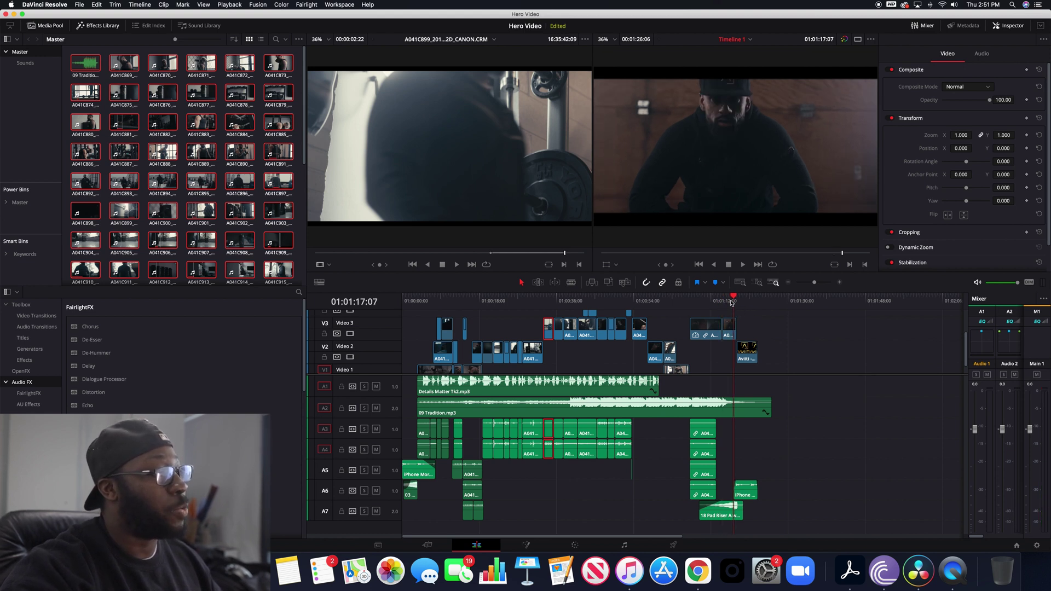
- Switch to the color grading workspace and open clip 01, the bedroom shot, to show its nodes and Camera Raw settings
scroll(731, 303, right, 1)
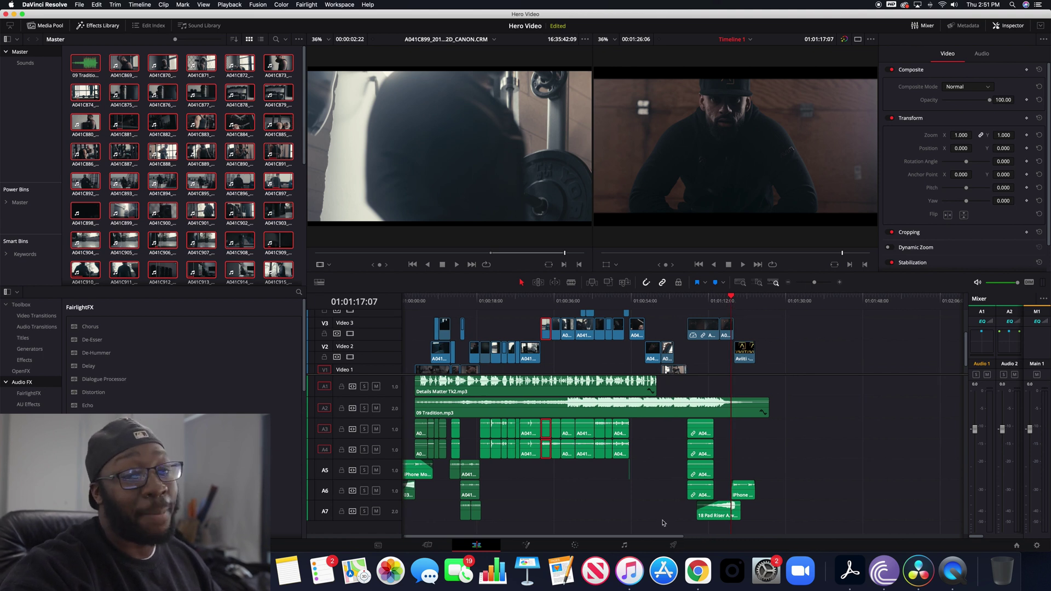
scroll(662, 522, right, 2)
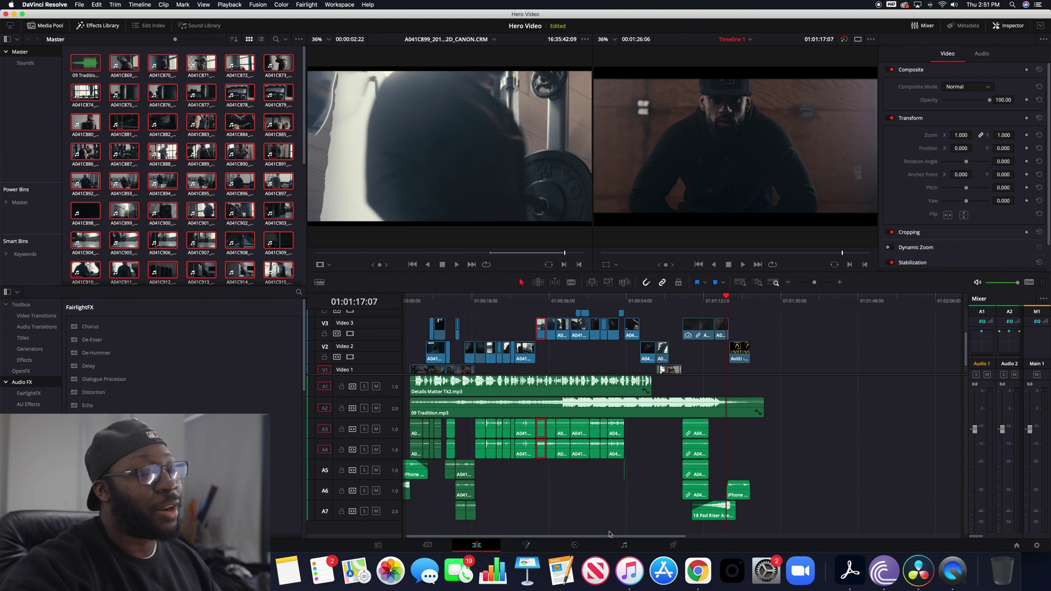
click(579, 548)
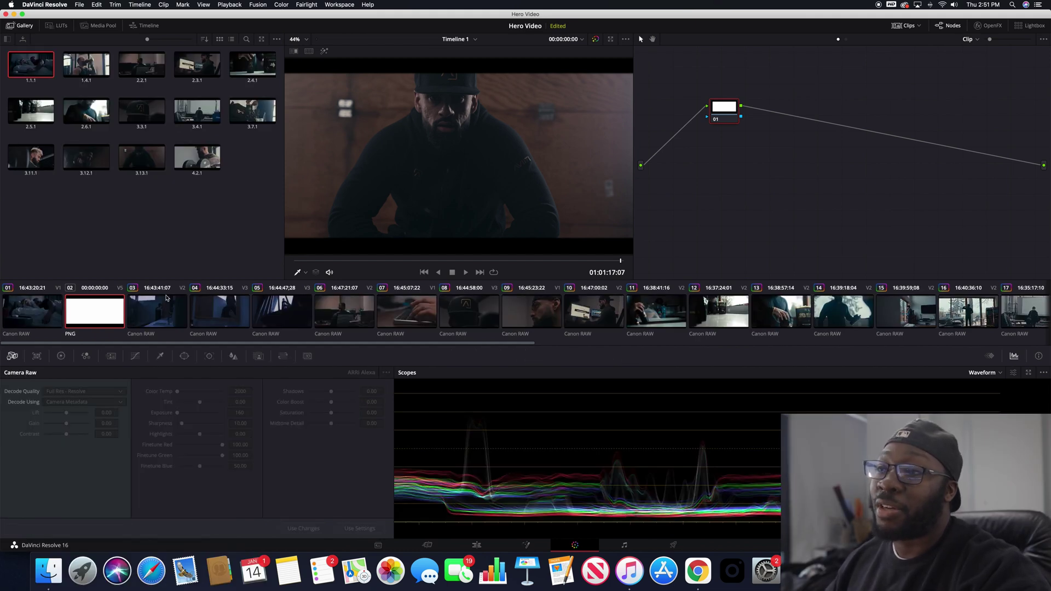
click(49, 318)
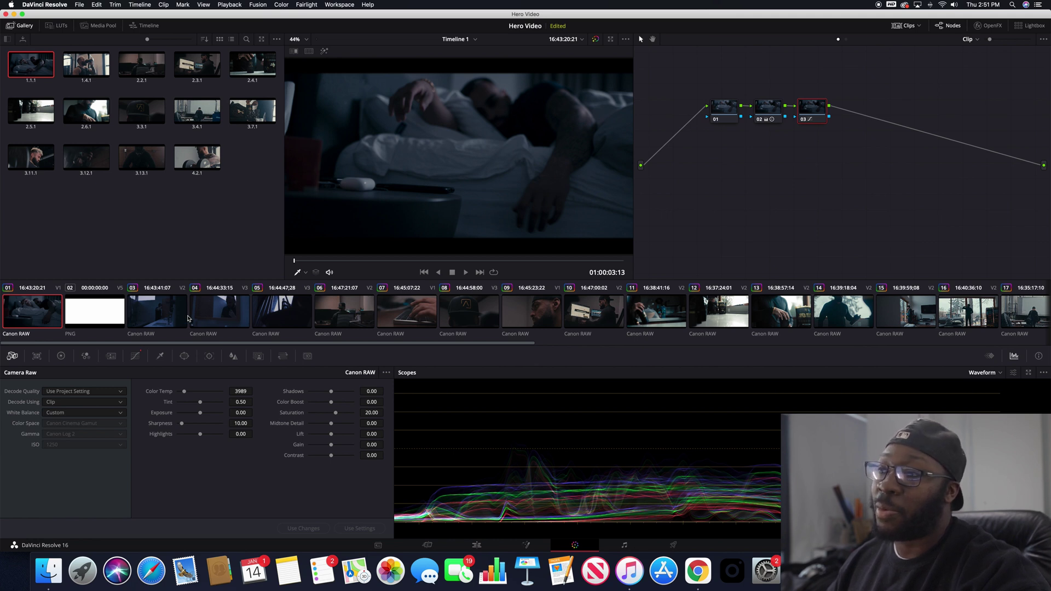
- Review the grades and Camera Raw settings of the indoor desk clips 06, 07, 08 and 09
scroll(193, 320, right, 5)
scroll(232, 317, left, 5)
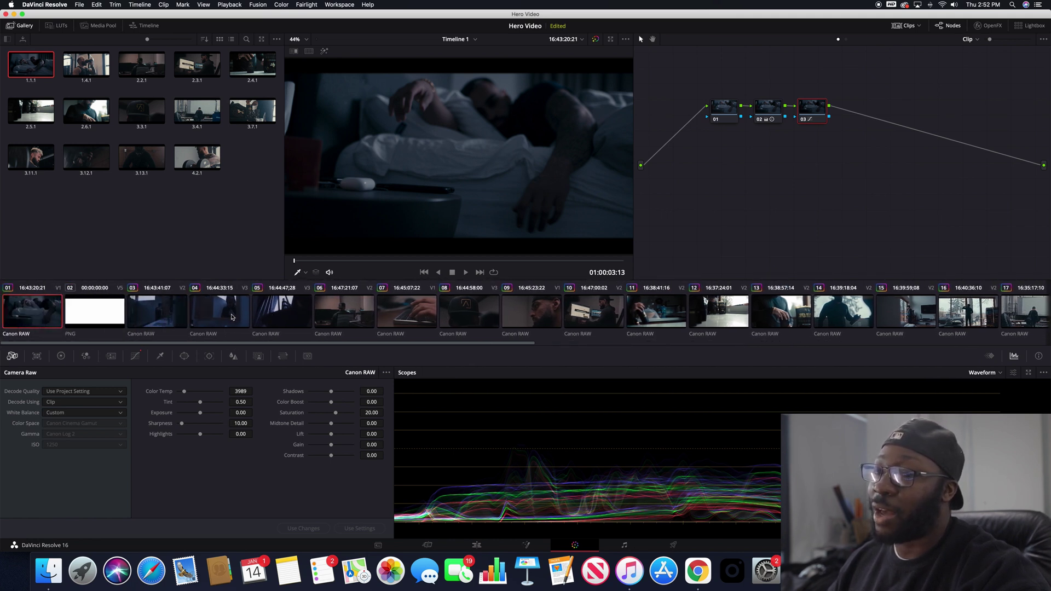
click(336, 316)
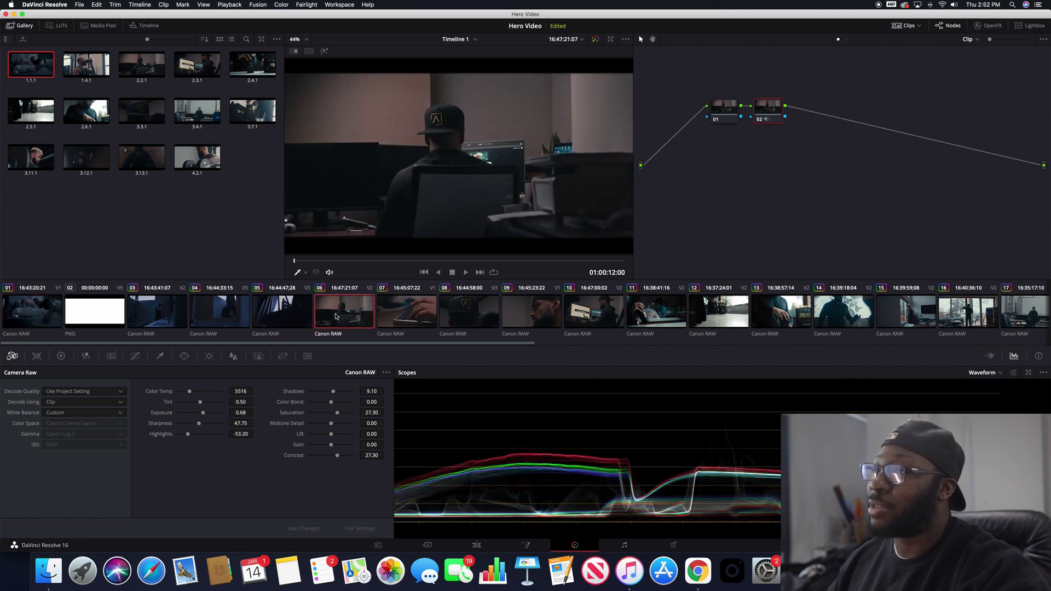
click(399, 313)
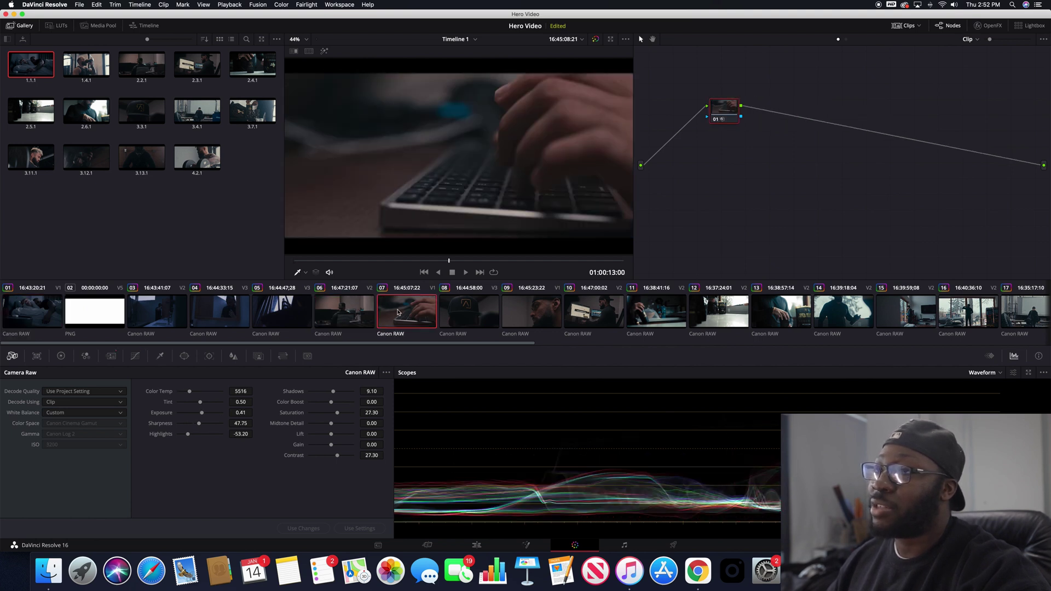
click(447, 313)
click(522, 311)
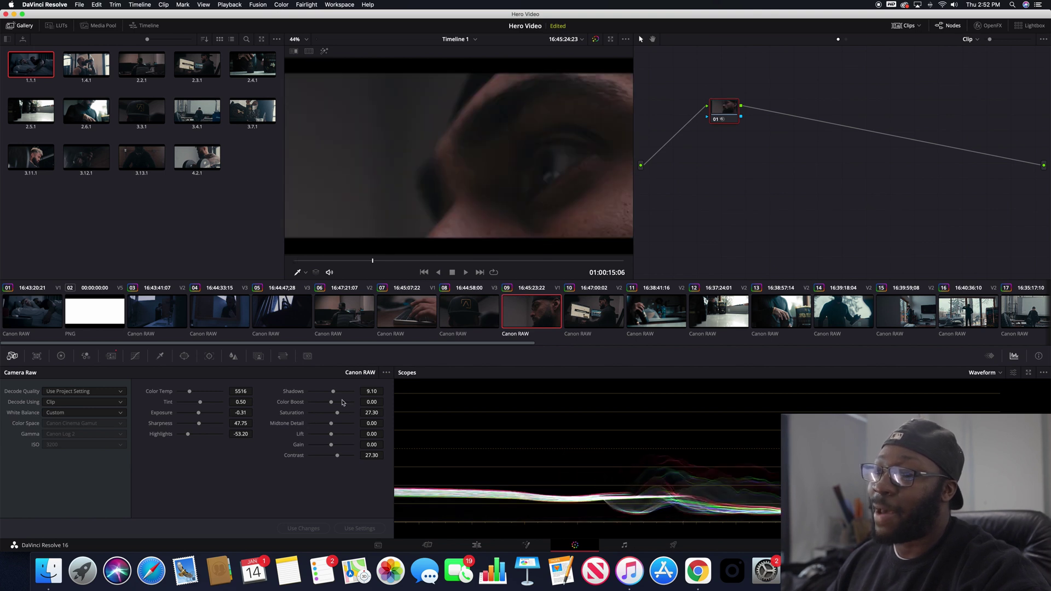
- On clip 10, the computer desk shot, lower the Camera Raw saturation to -5.50 for comparison and finish with it at 41.80
click(598, 322)
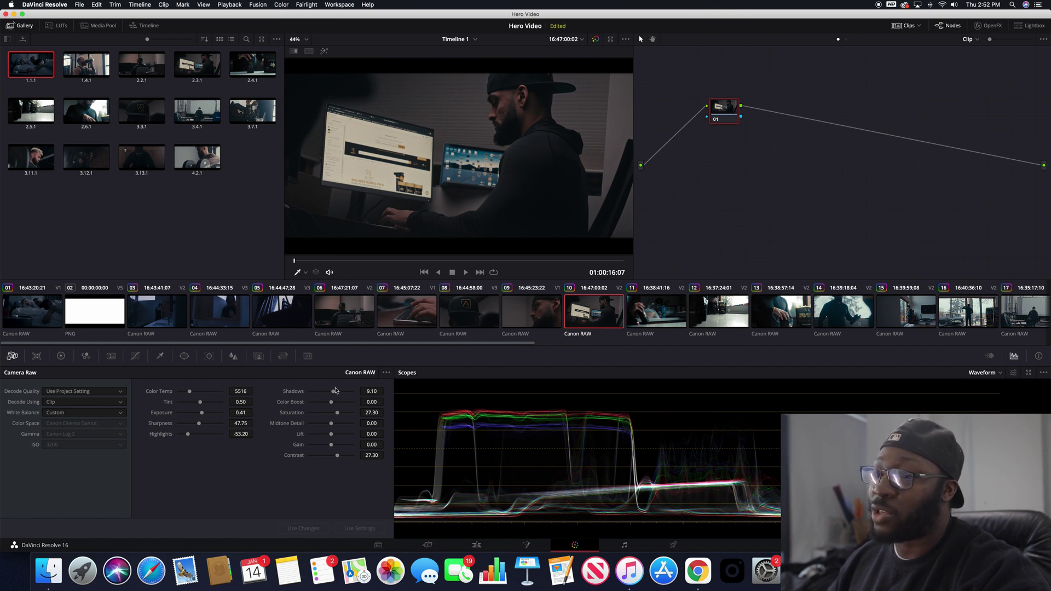
drag(339, 414, 330, 416)
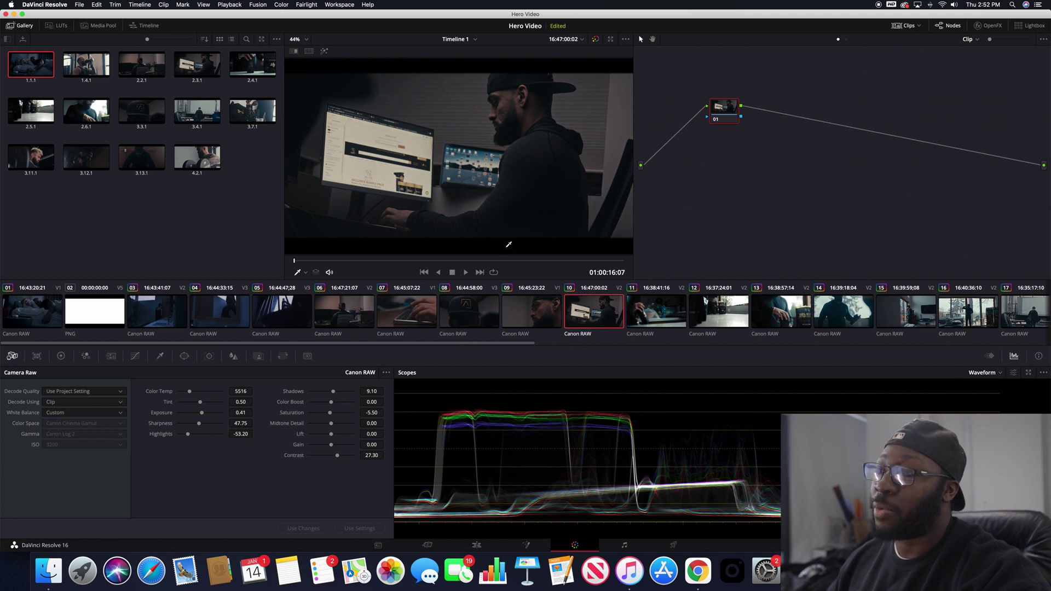
scroll(487, 329, right, 1)
scroll(487, 336, left, 1)
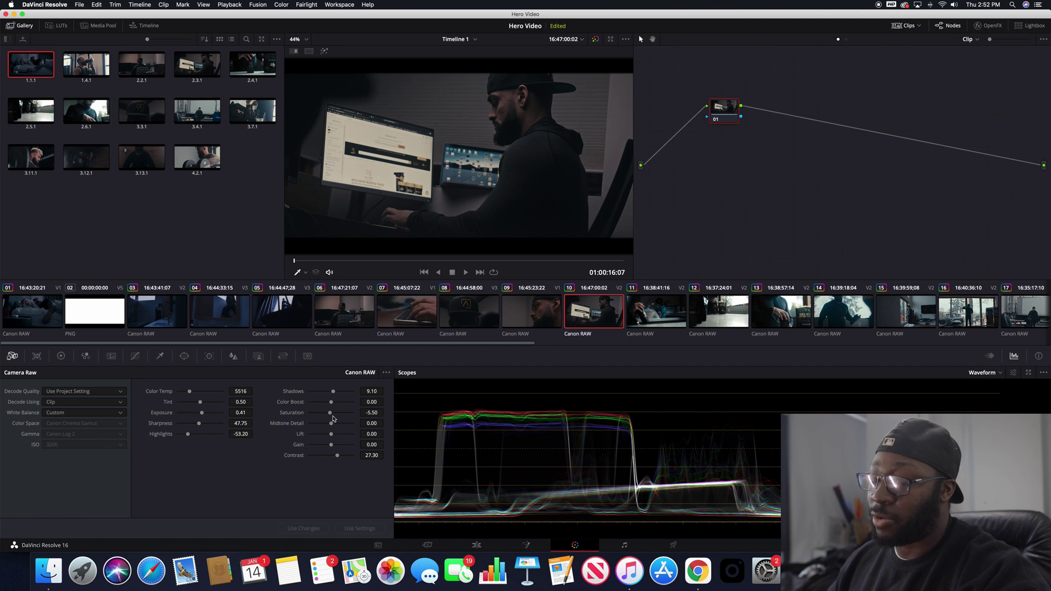
drag(330, 413, 341, 413)
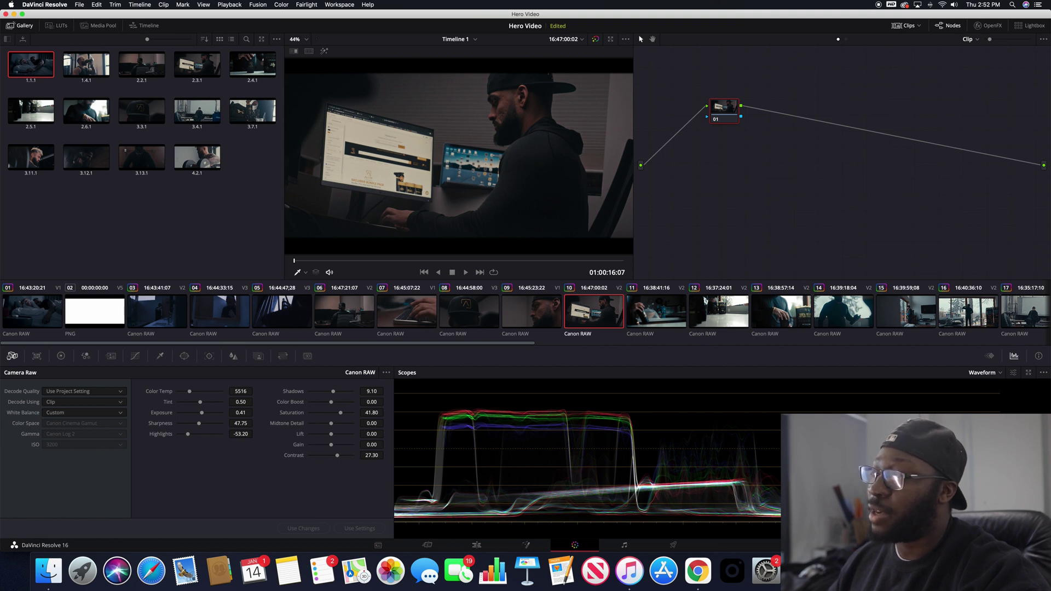
- Examine the nodes and Camera Raw settings of clip 13, the protein bag shot, and clip 15, the window shot
click(783, 318)
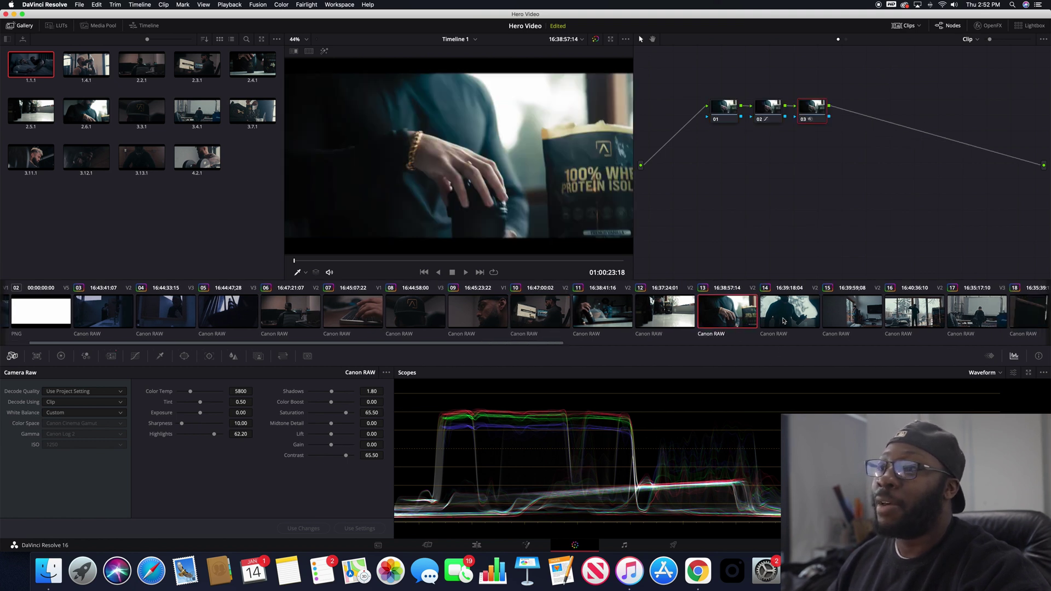
scroll(545, 188, down, 3)
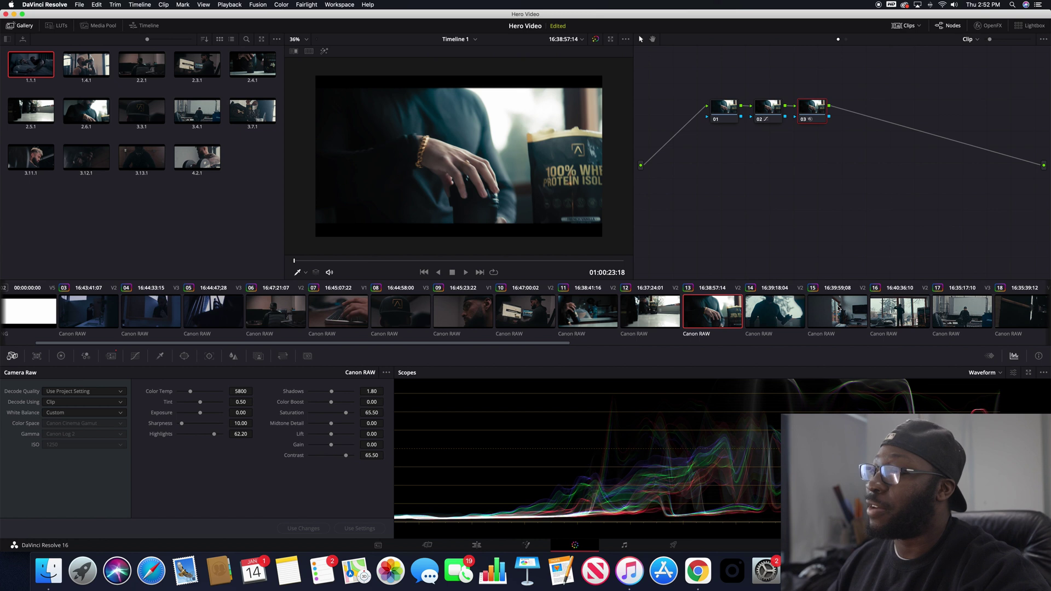
scroll(838, 309, right, 1)
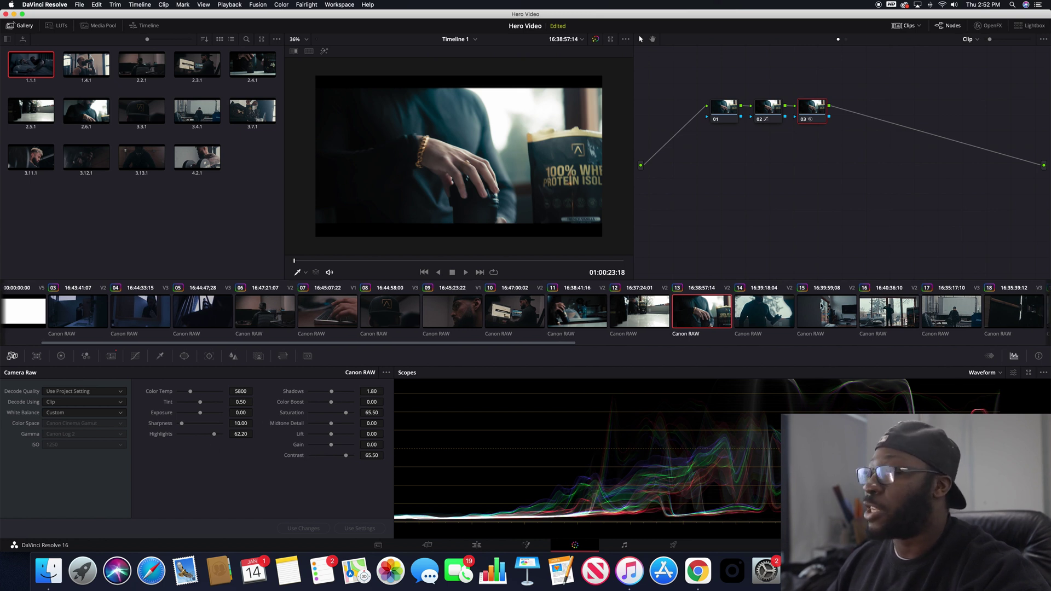
click(821, 307)
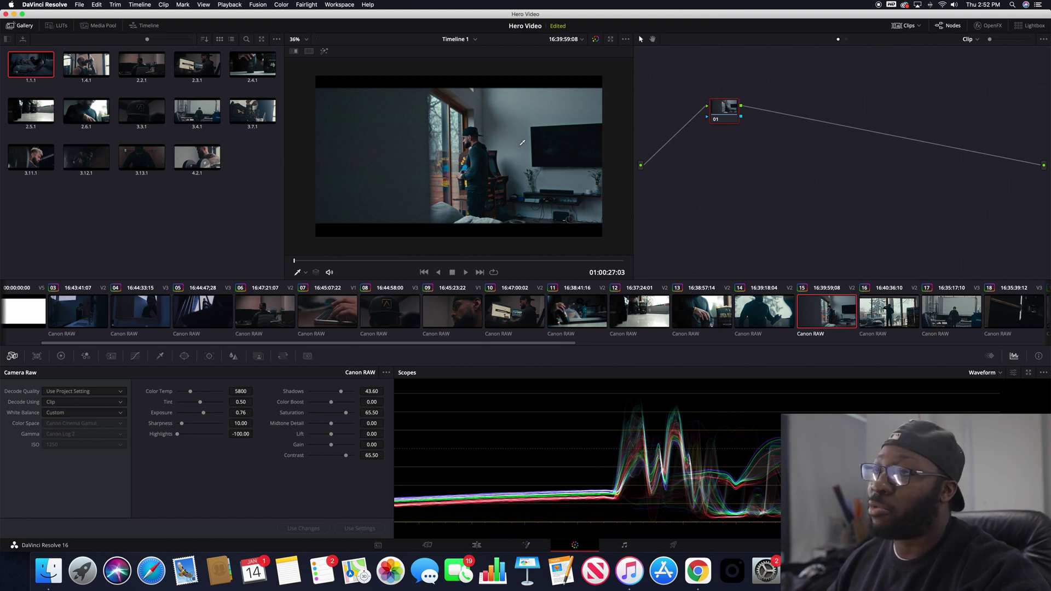
scroll(539, 154, up, 2)
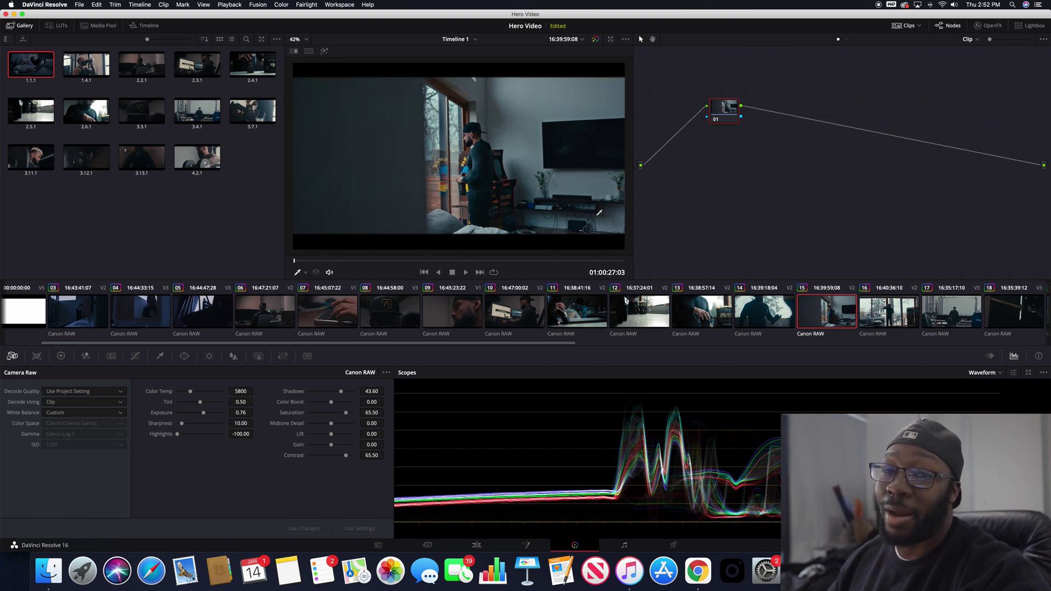
- Open clip 32, the closing seated shot before the AVIITI logo, to inspect its node and Camera Raw settings
scroll(953, 319, right, 10)
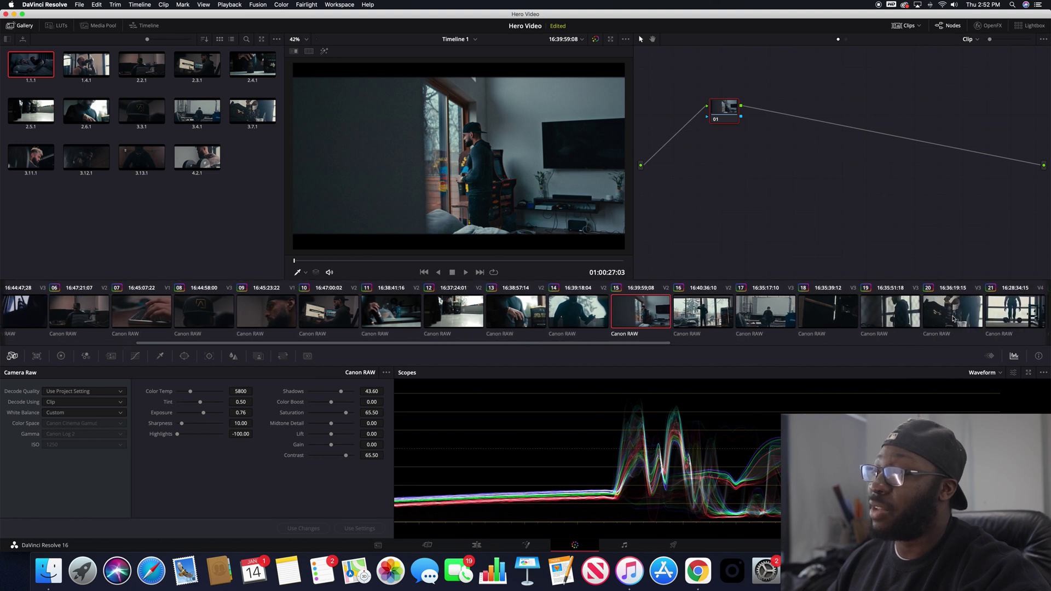
scroll(953, 319, right, 6)
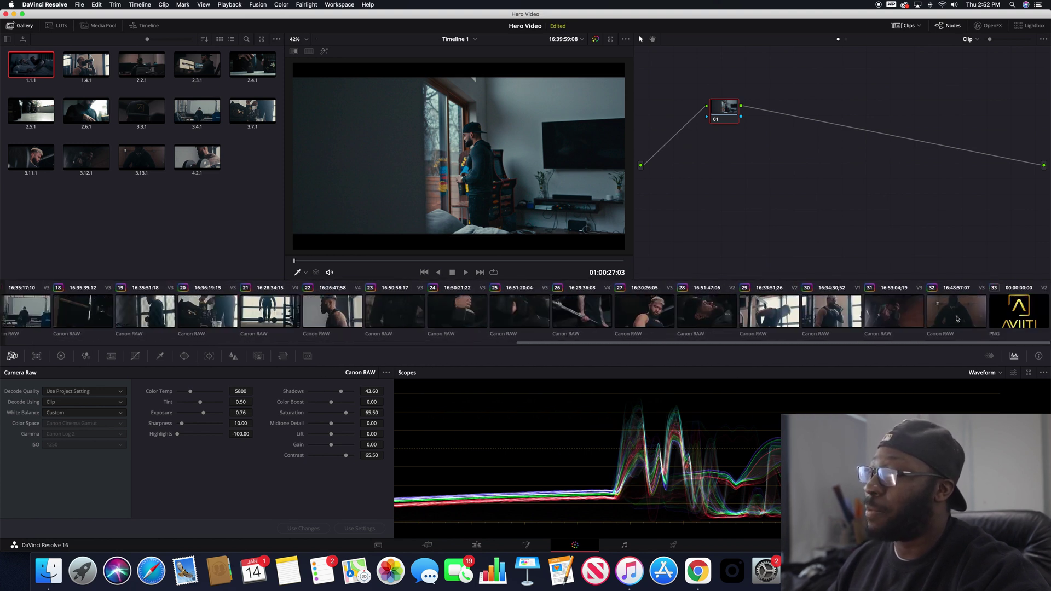
click(957, 318)
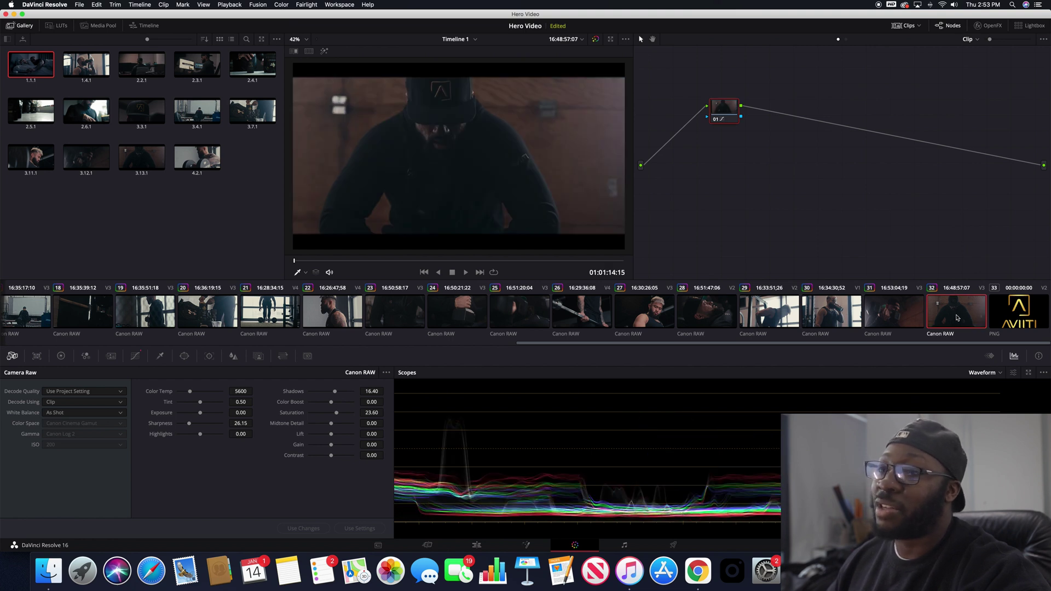
- Return to the editing workspace and show the Video 1 and Video 2 tracks above the audio tracks
click(462, 546)
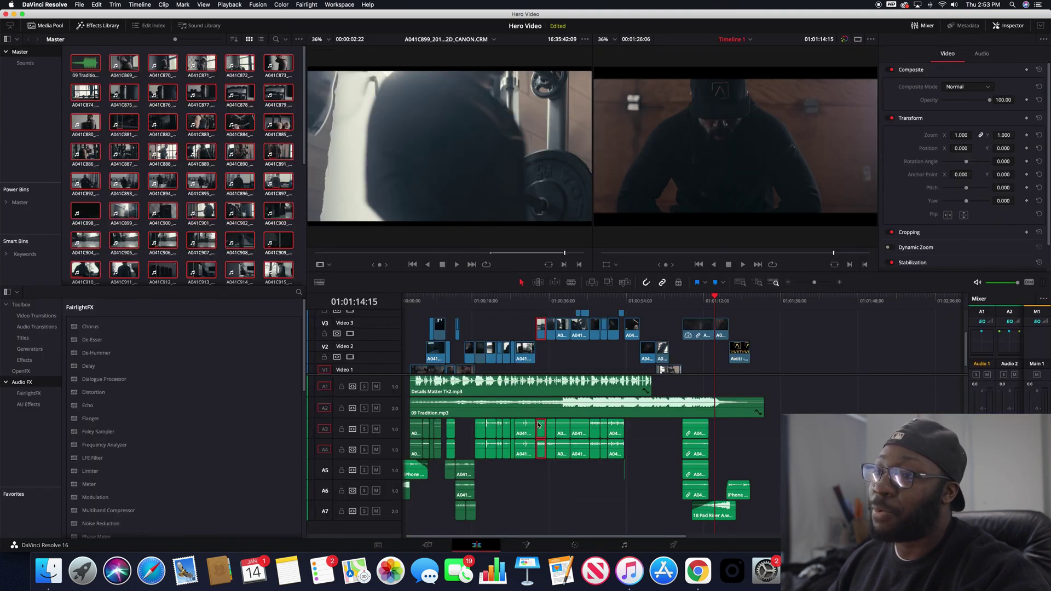
scroll(468, 309, left, 1)
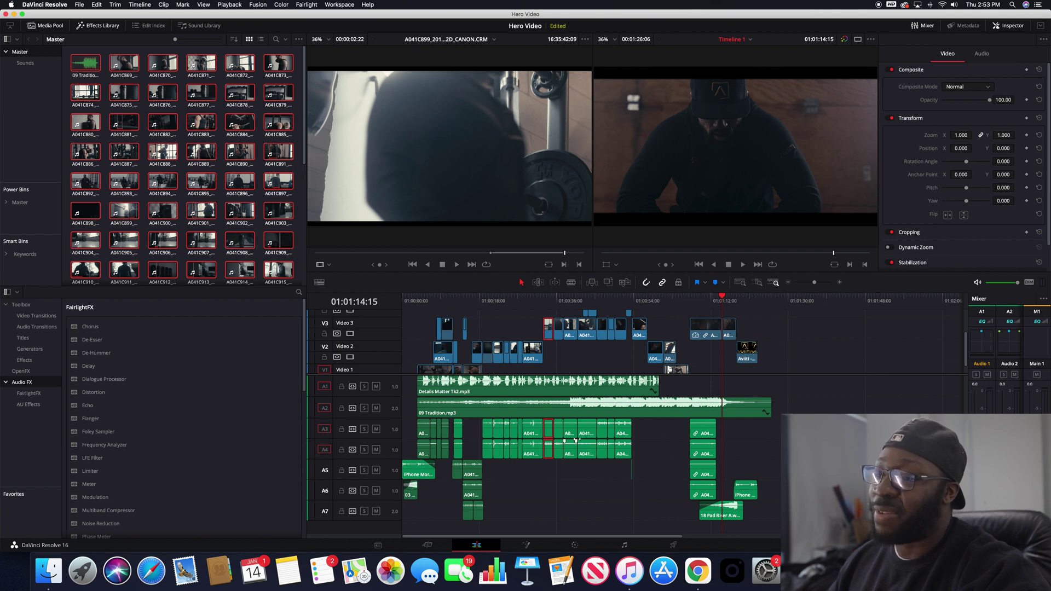
scroll(588, 366, down, 2)
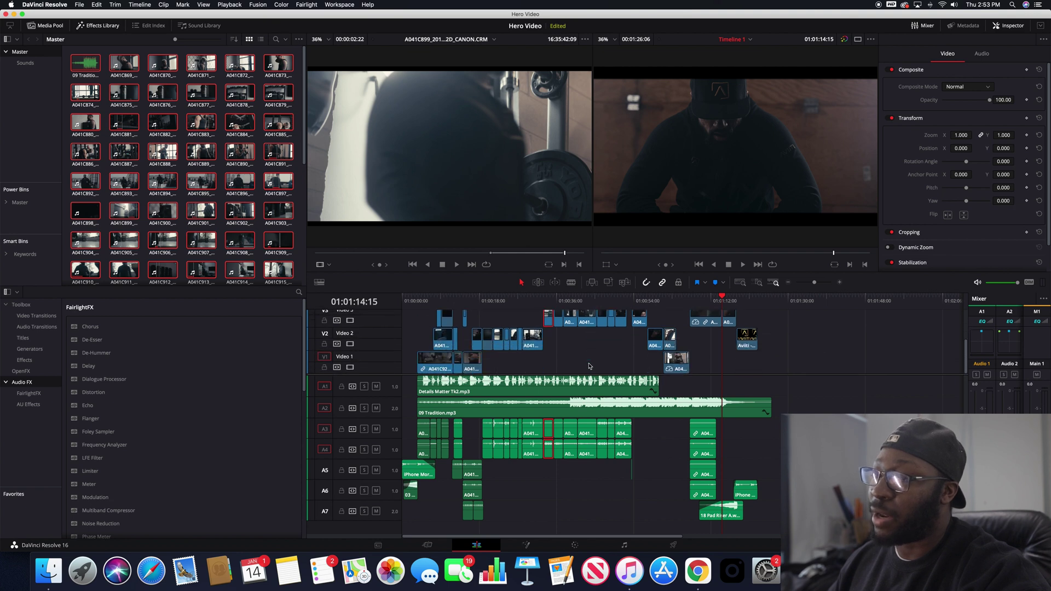